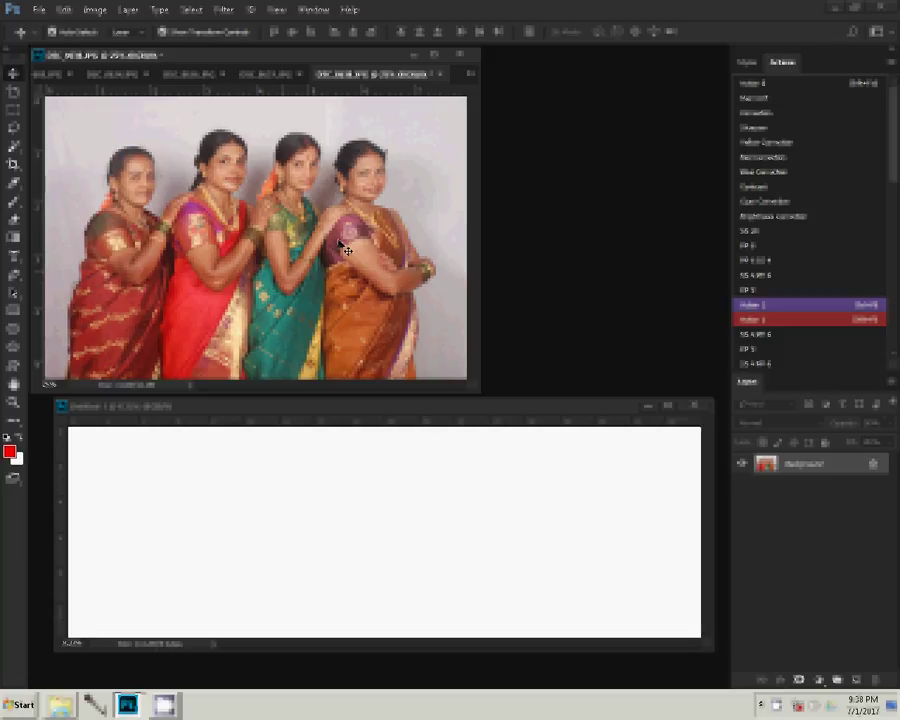
Place the four-women photo at the collage's top-left corner, then close its source photo unsaved.
left_click_drag(345, 249, 614, 596)
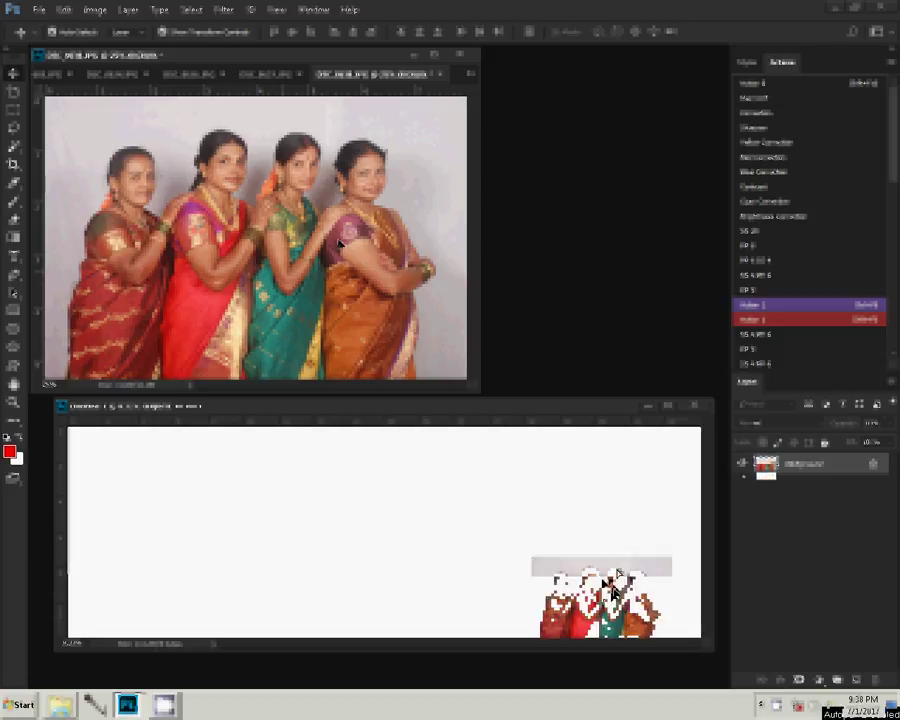
mouse_move(614, 596)
left_mouse_down()
mouse_move(548, 524)
mouse_move(201, 480)
mouse_move(147, 452)
mouse_move(146, 463)
mouse_move(168, 440)
left_mouse_up()
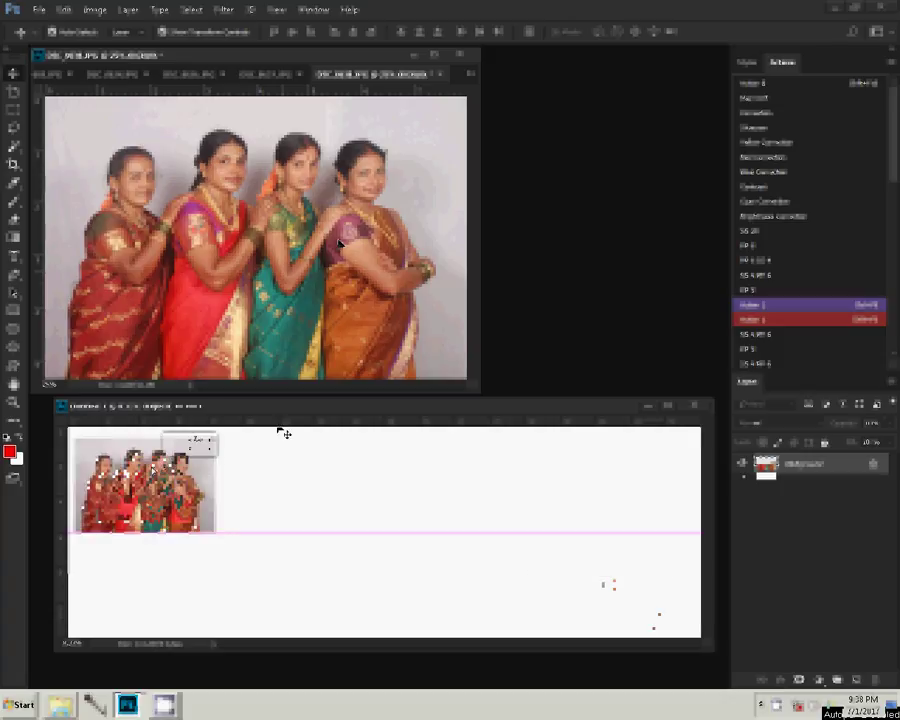
left_click_drag(280, 418, 468, 450)
key("Return")
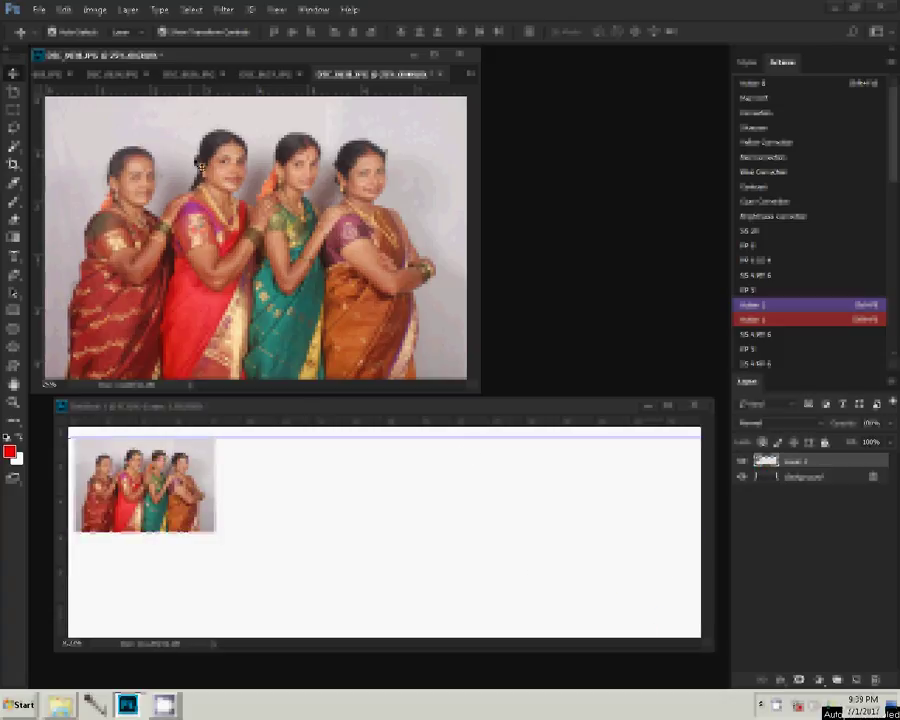
left_click(441, 74)
left_click(455, 268)
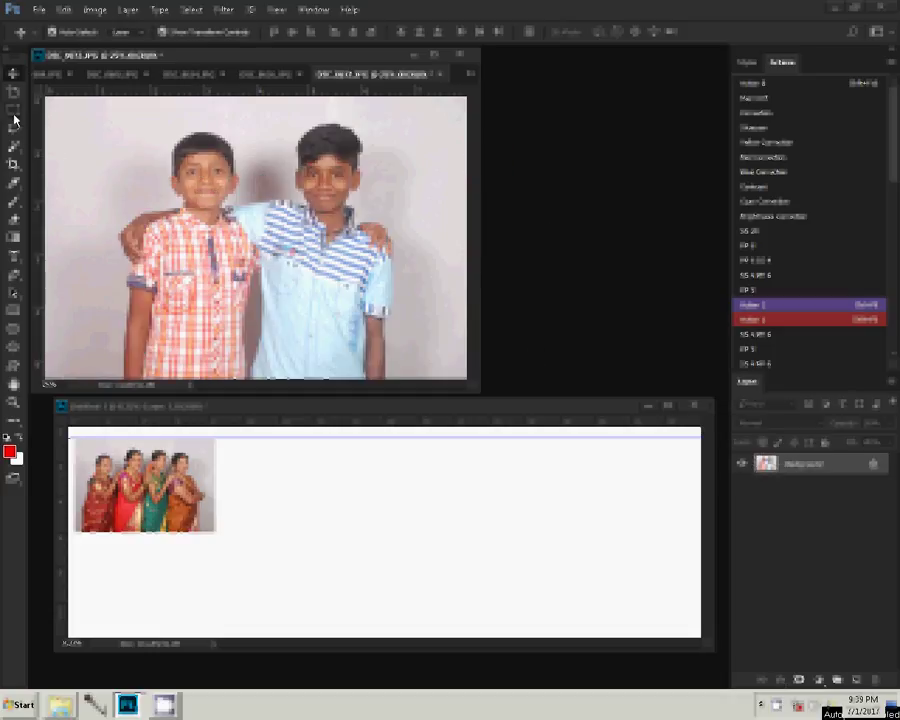
Select the two boys in their photo with a rectangular marquee for copying.
left_click_drag(117, 113, 344, 350)
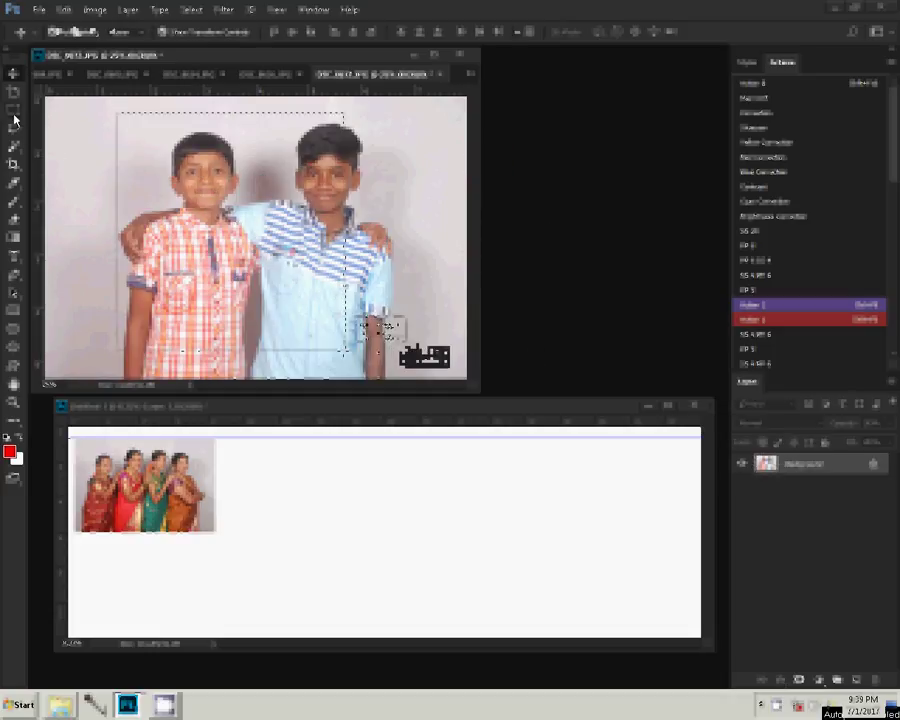
left_click(382, 383)
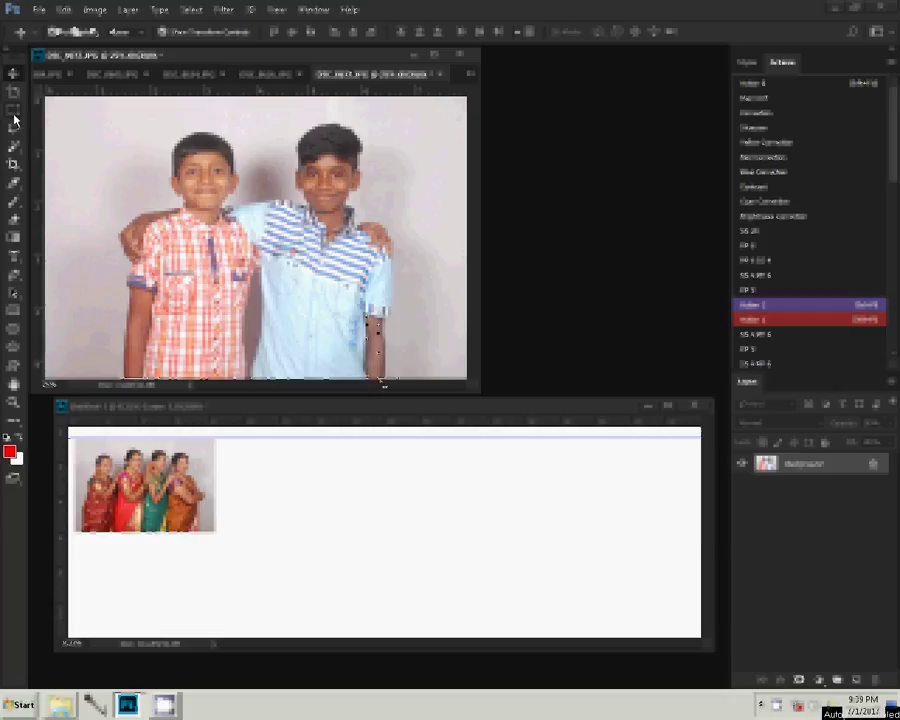
key("ctrl+shift+d")
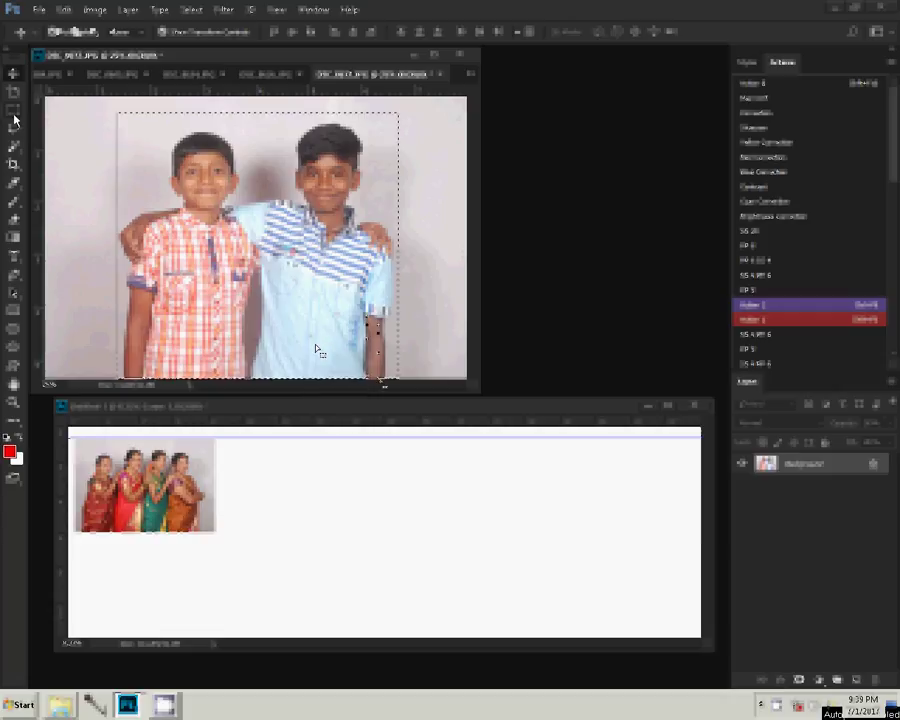
left_click(13, 110)
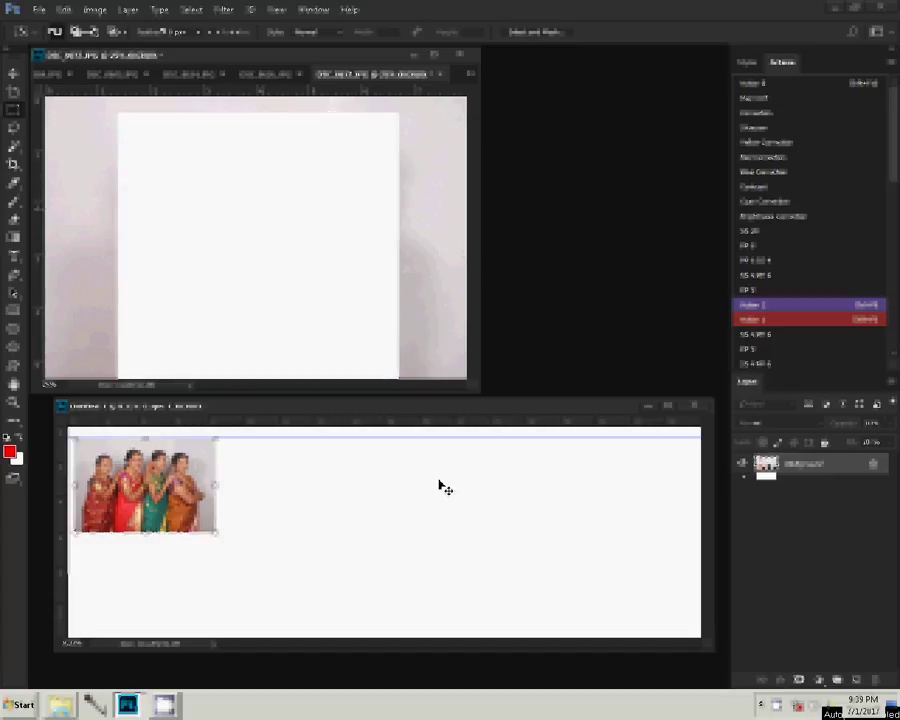
key("v")
Paste the boys crop right beside the four-women photo and close the boys source.
key("ctrl+v")
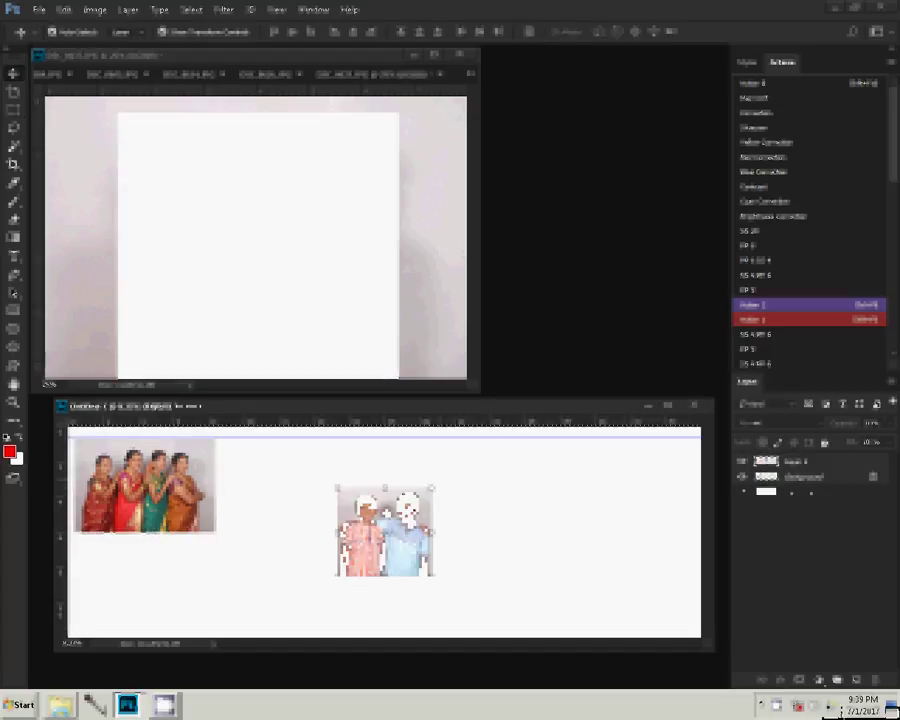
left_click_drag(385, 520, 295, 470)
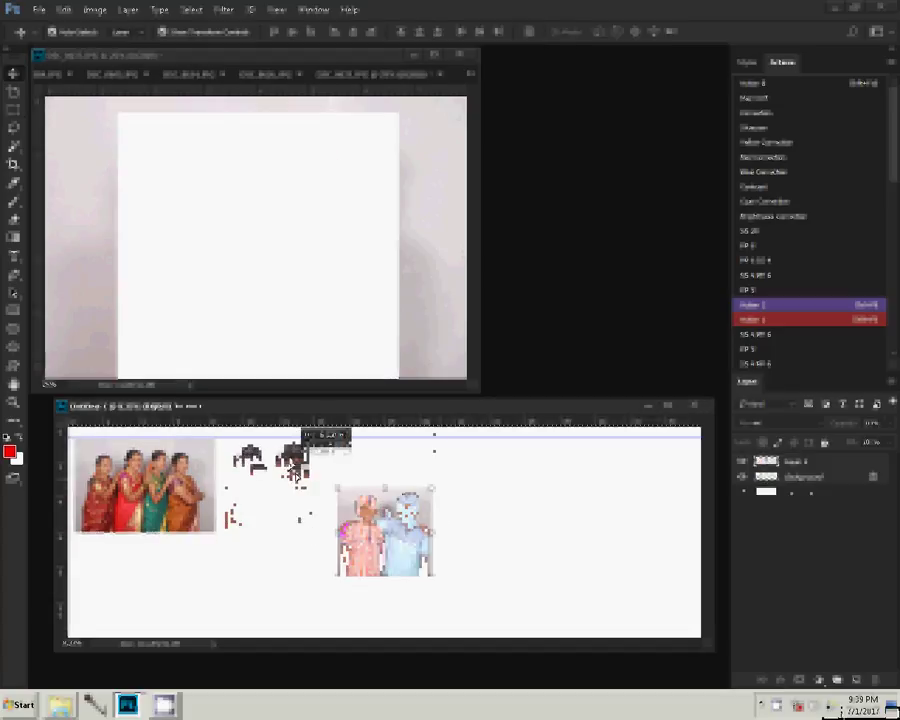
left_click_drag(295, 470, 316, 438)
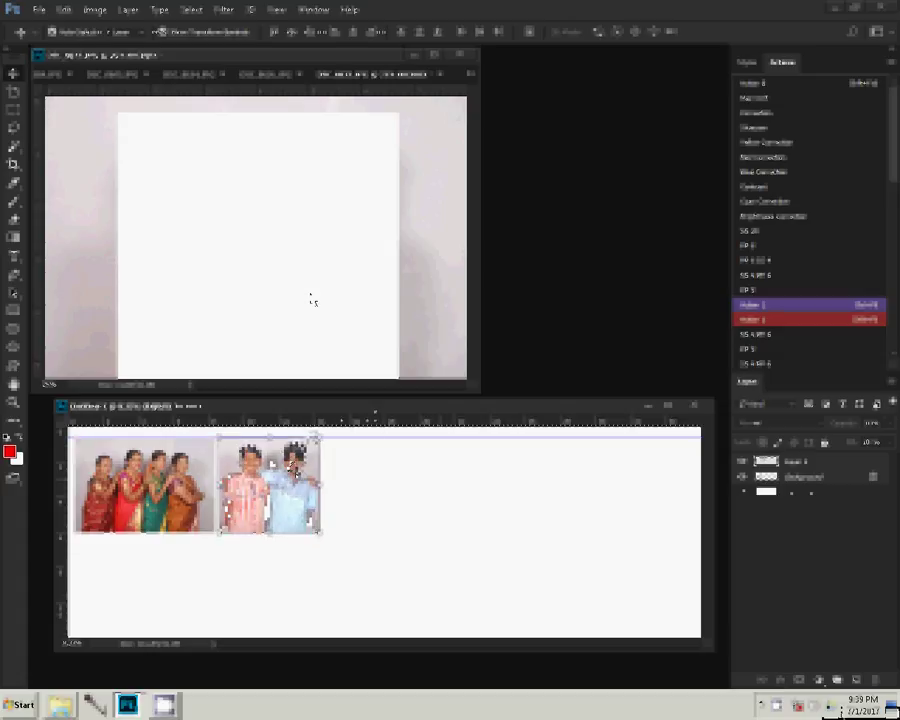
left_click(418, 100)
left_click(431, 75)
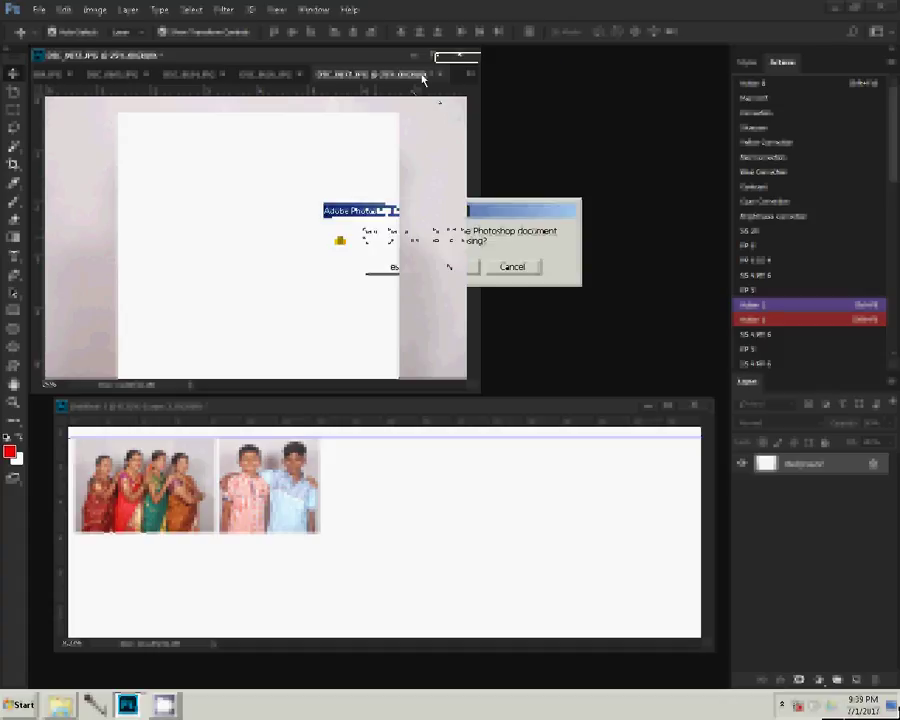
Discard the boys source changes and resize the two-girls photo to width 8.
left_click(455, 266)
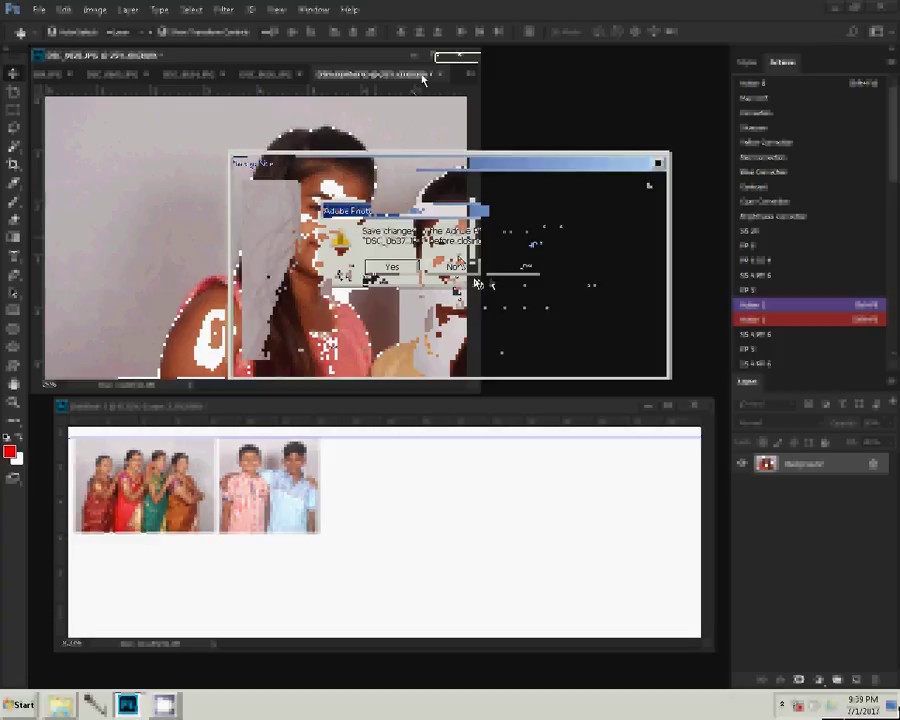
type("8")
left_click(504, 354)
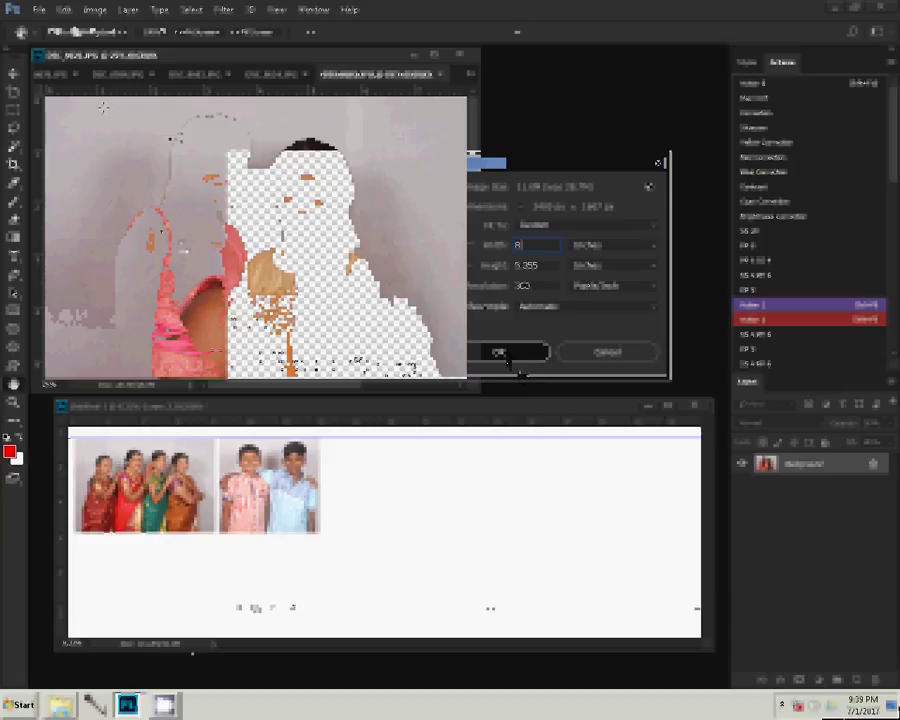
Copy a marquee of the two girls, close the source unsaved, and paste into the collage.
left_click_drag(103, 107, 380, 391)
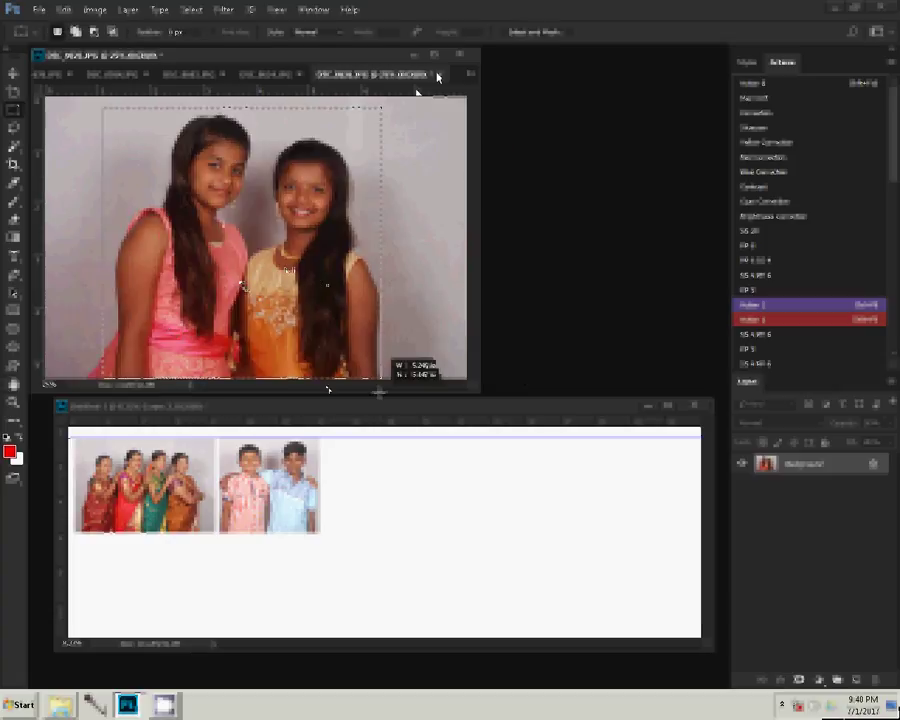
key("BackSpace")
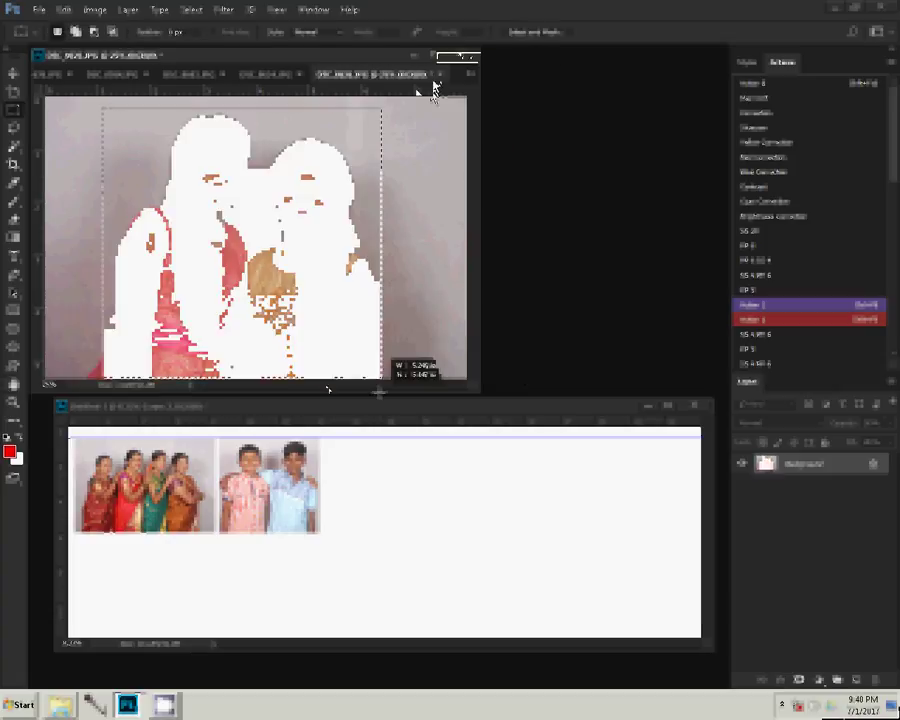
left_click(433, 80)
left_click(452, 267)
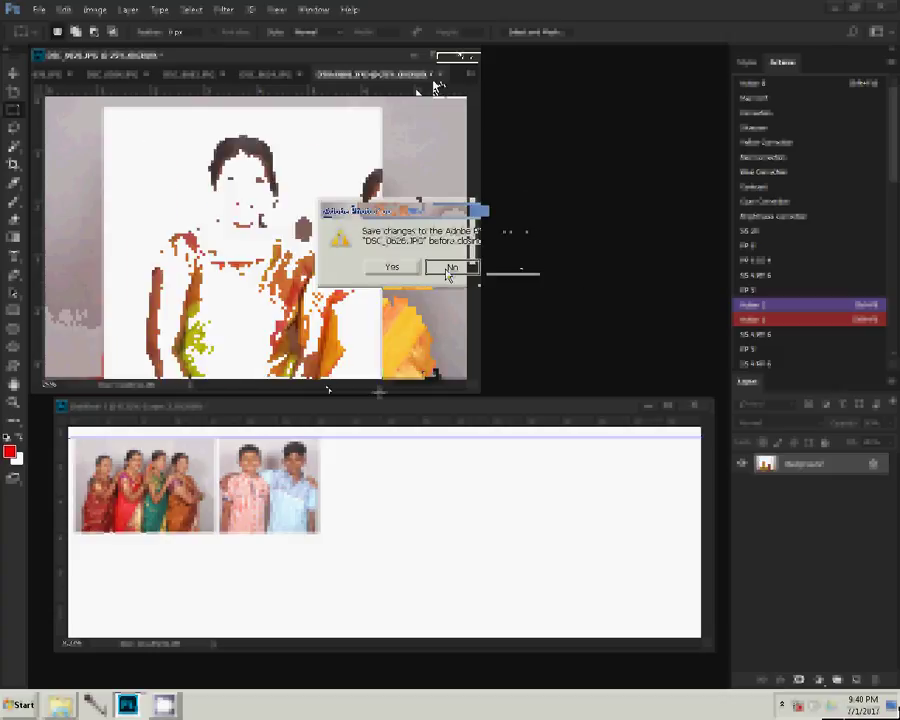
key("ctrl+v")
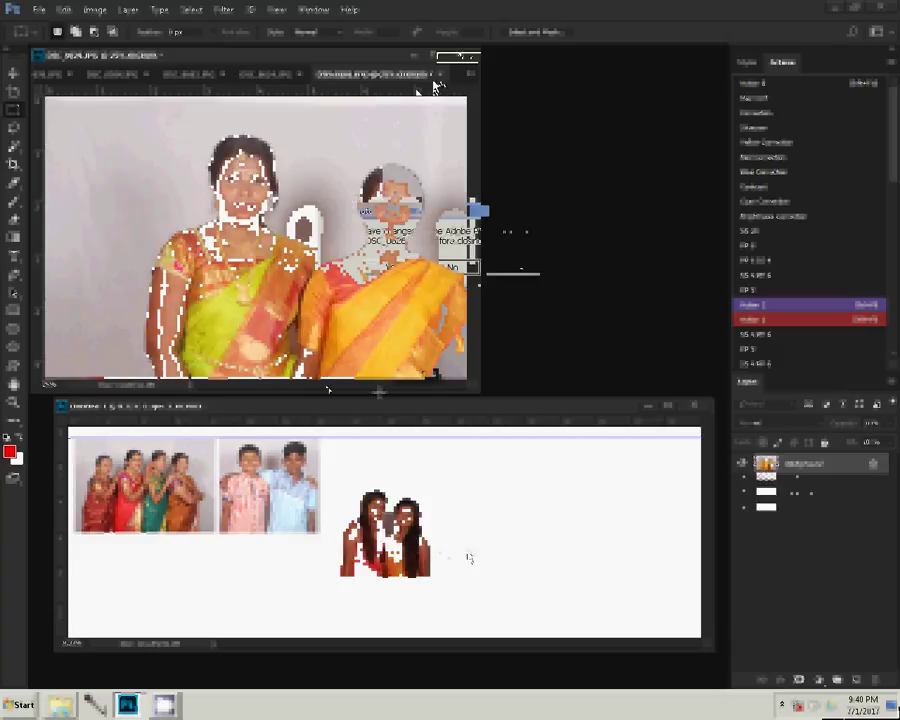
key("ctrl+t")
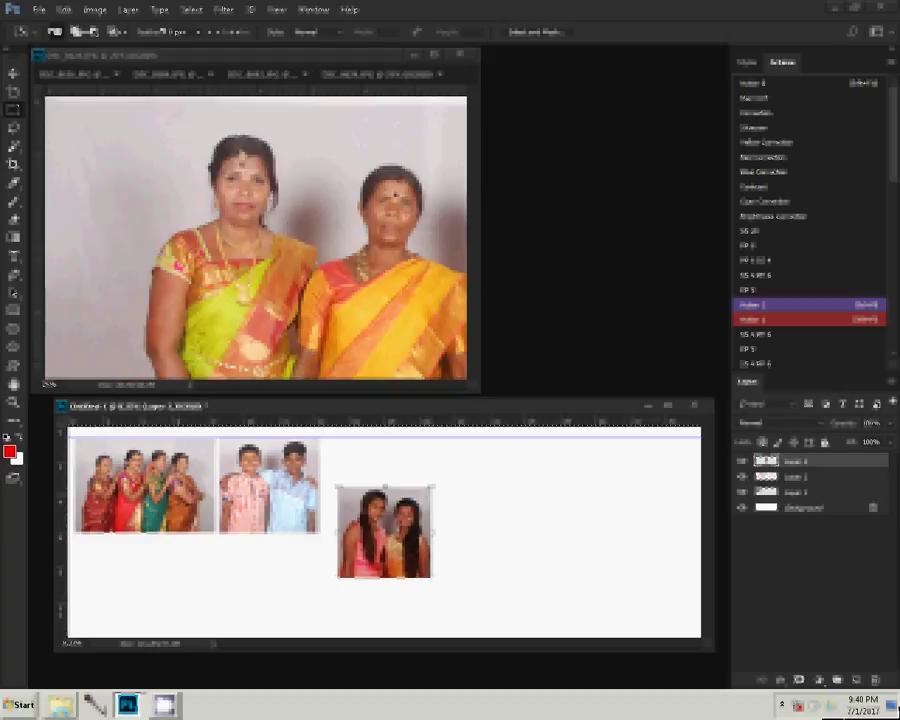
Set the two-girls photo right of the boys photo and check edges with marquee selections.
left_click_drag(402, 533, 388, 483)
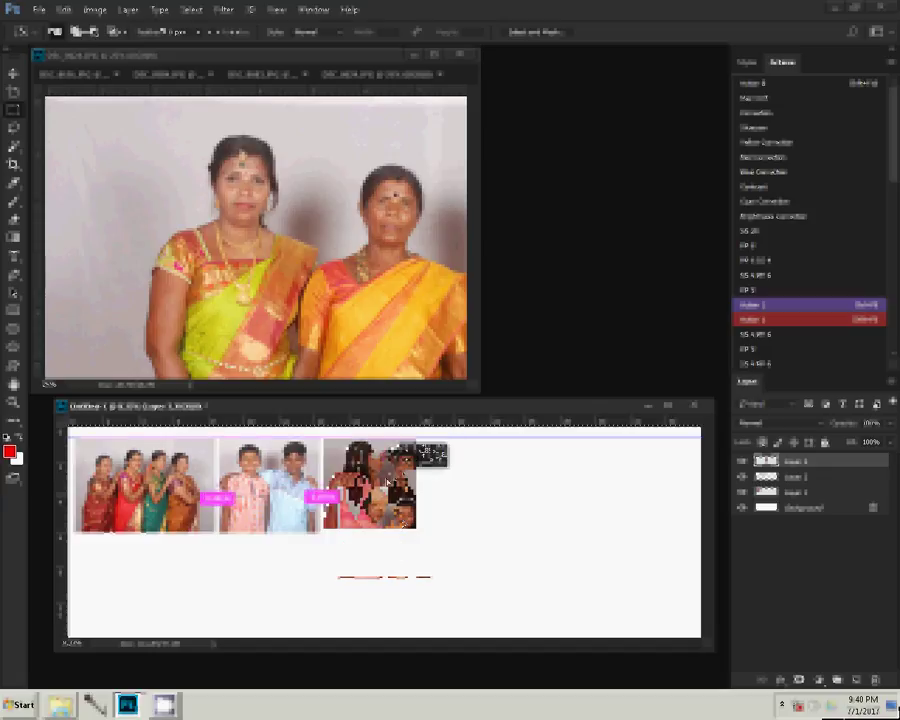
key("Return")
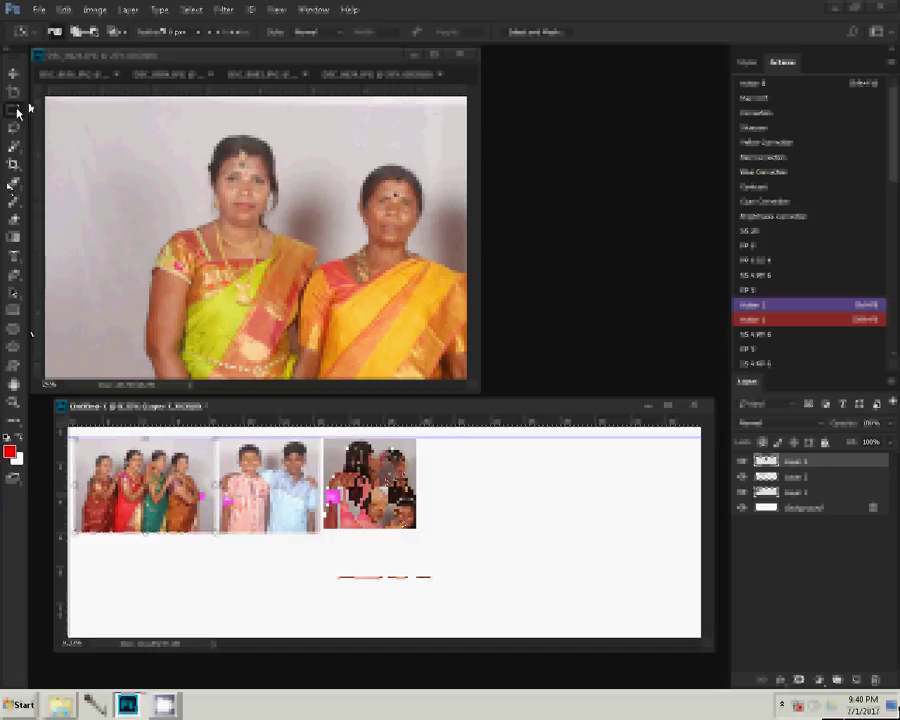
left_click_drag(203, 433, 256, 547)
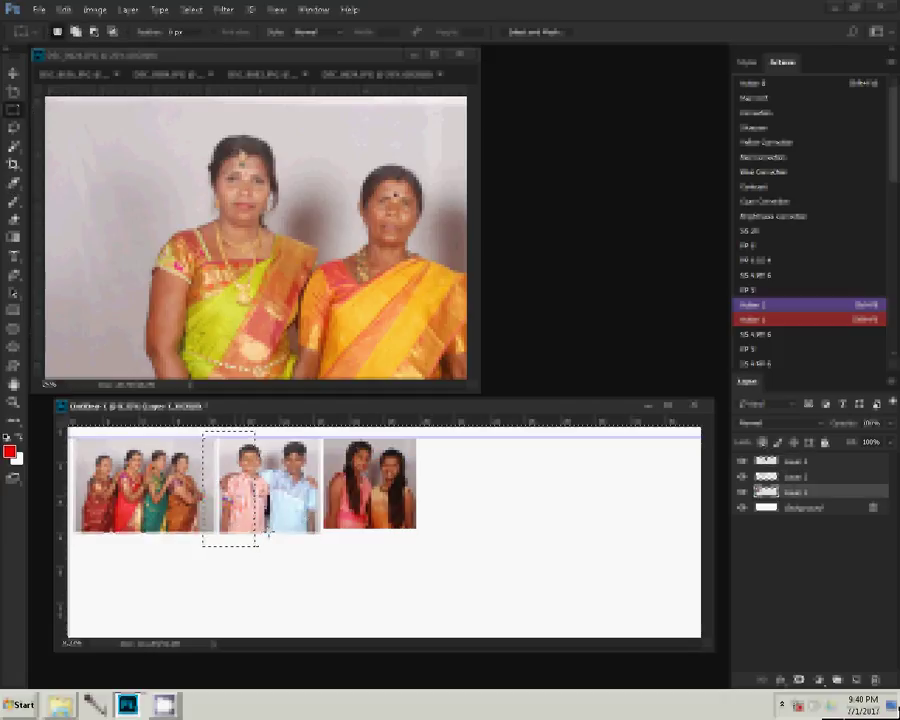
key("shift+Right")
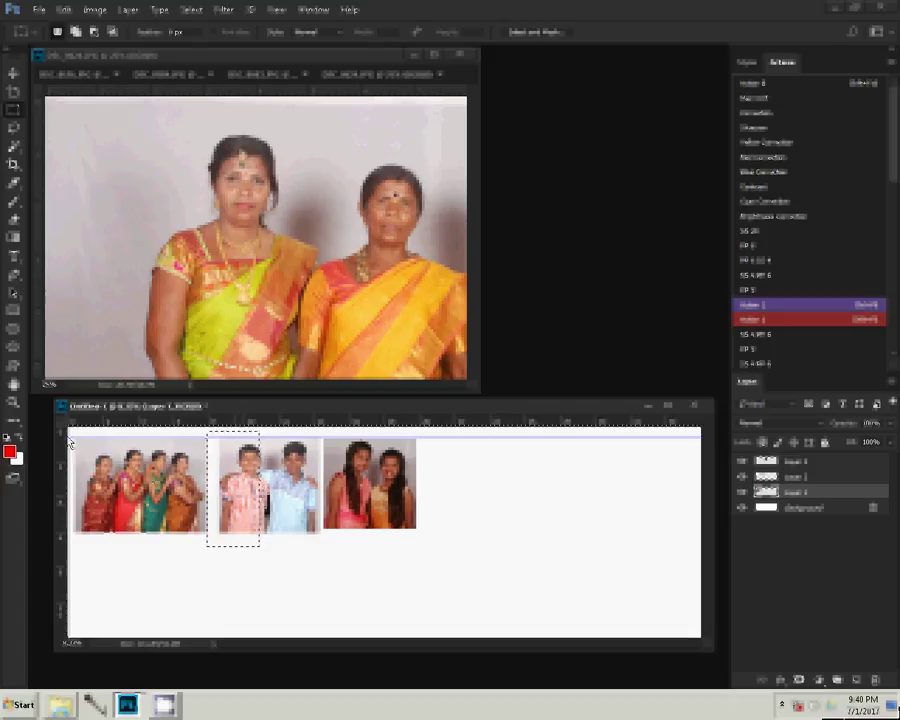
left_click_drag(68, 428, 82, 560)
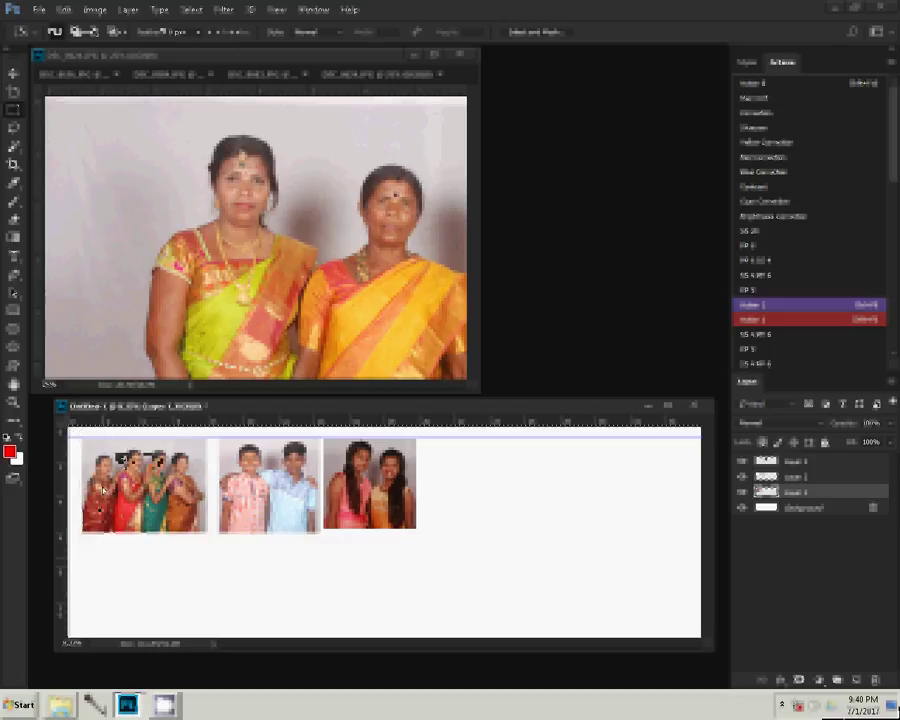
Butt the three top-row photos edge to edge, then scale them down together toward the left edge.
left_click_drag(112, 490, 98, 490)
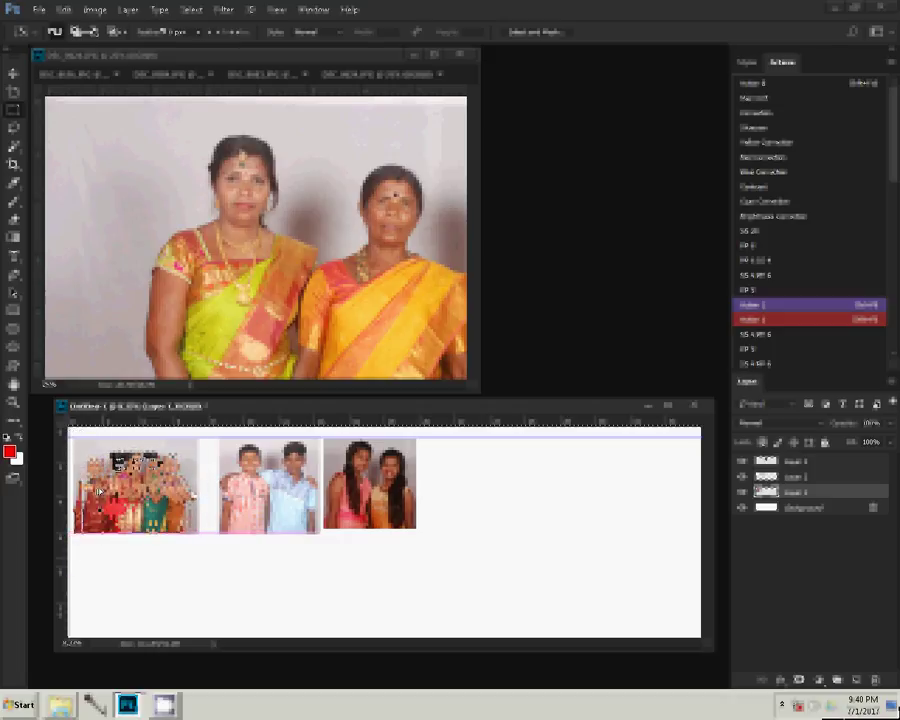
key("v")
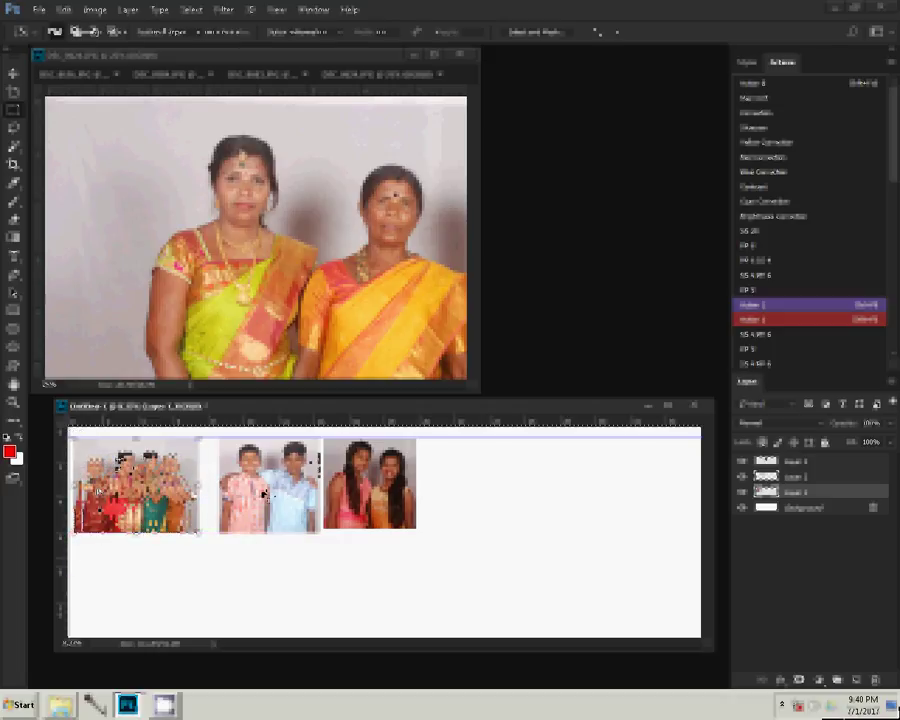
left_click_drag(255, 488, 258, 480)
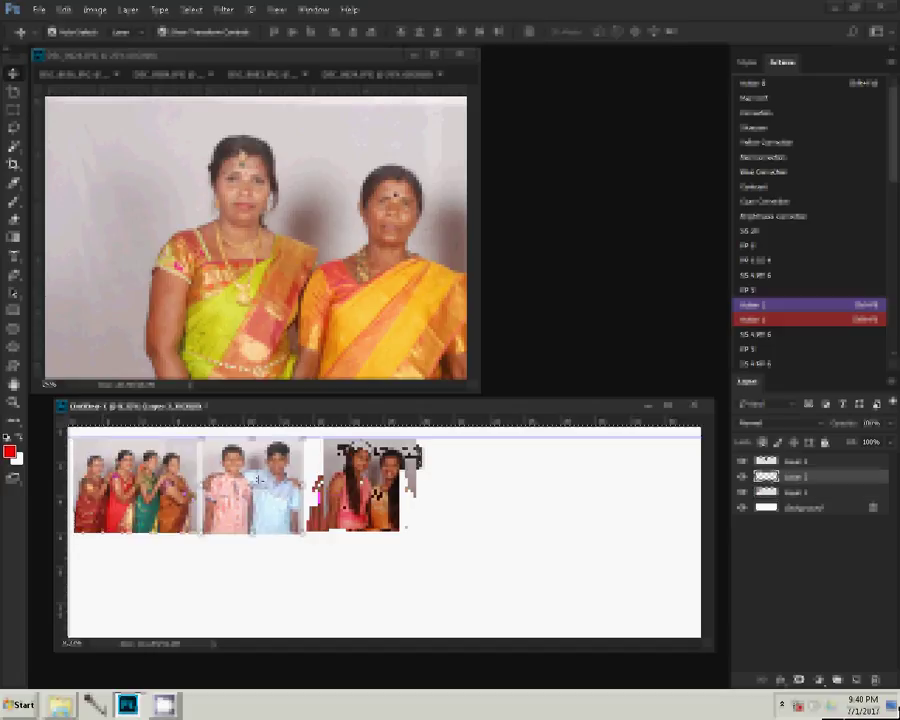
left_click_drag(379, 483, 362, 483)
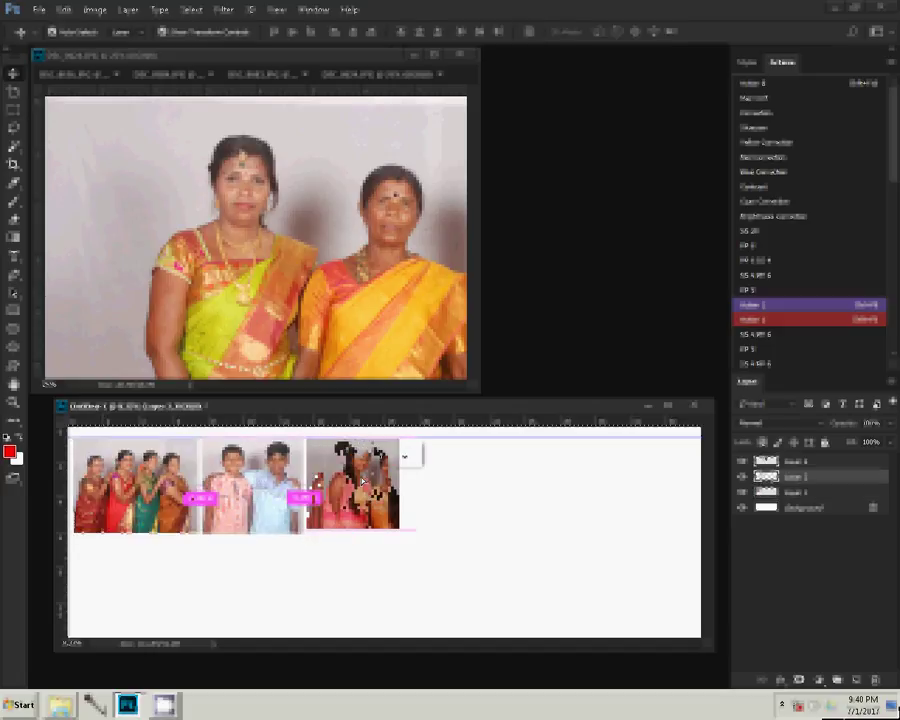
left_click(240, 512)
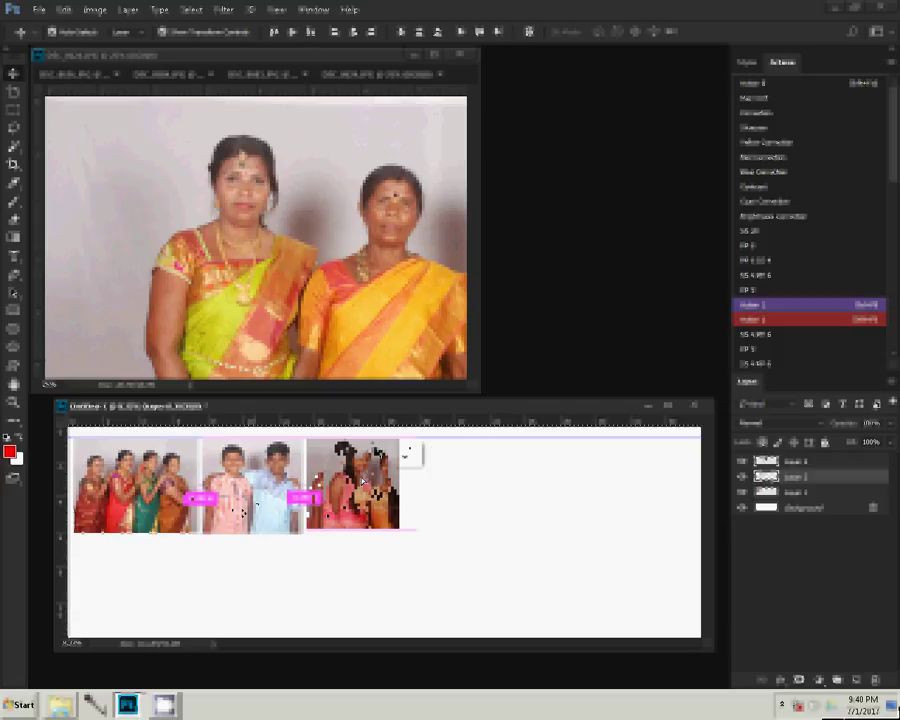
left_click_drag(405, 438, 395, 445)
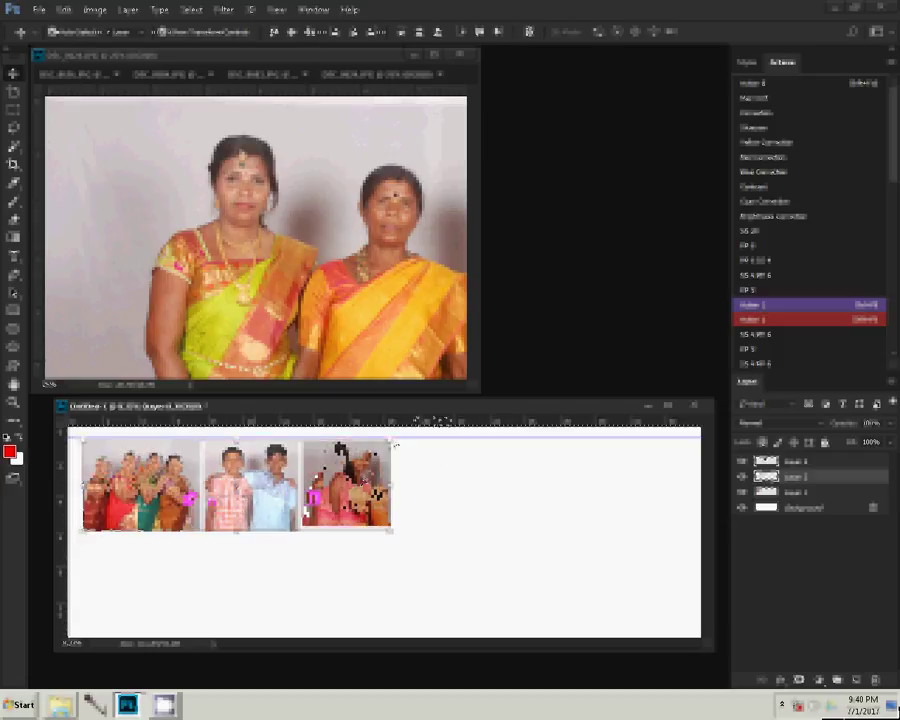
mouse_move(348, 483)
left_mouse_down()
mouse_move(335, 481)
mouse_move(345, 450)
mouse_move(359, 459)
mouse_move(378, 450)
left_mouse_up()
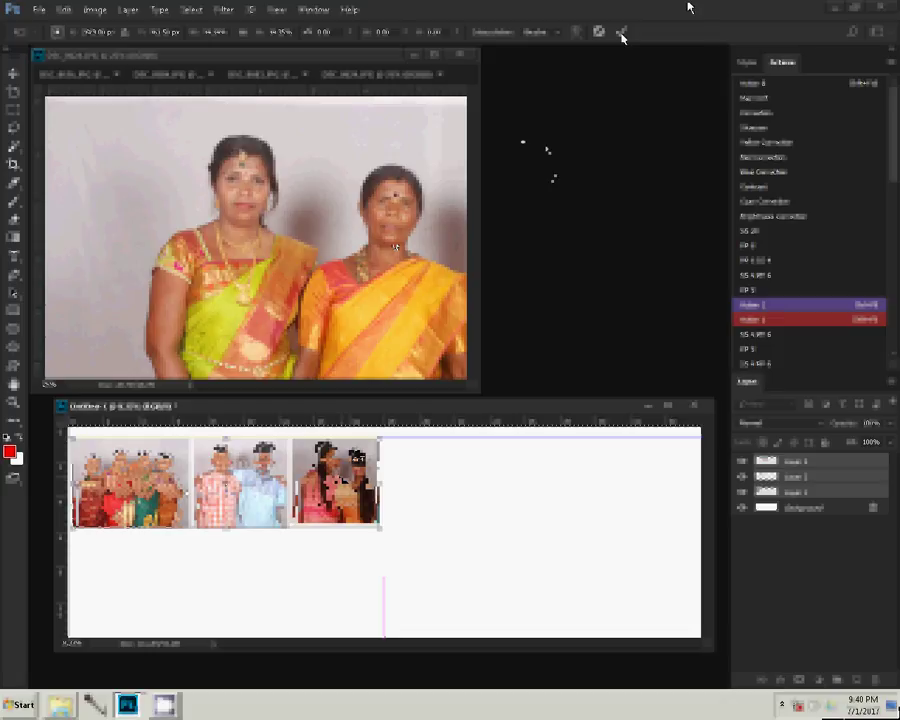
left_click(621, 33)
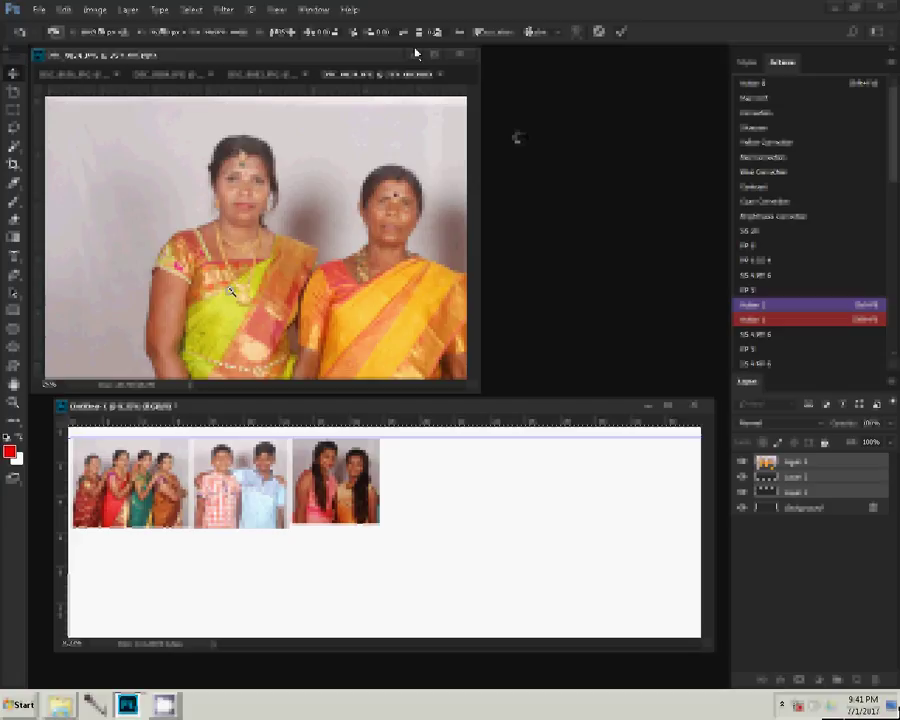
Resize the three-women photo DSC_0624 and marquee the three women.
left_click_drag(415, 52, 369, 46)
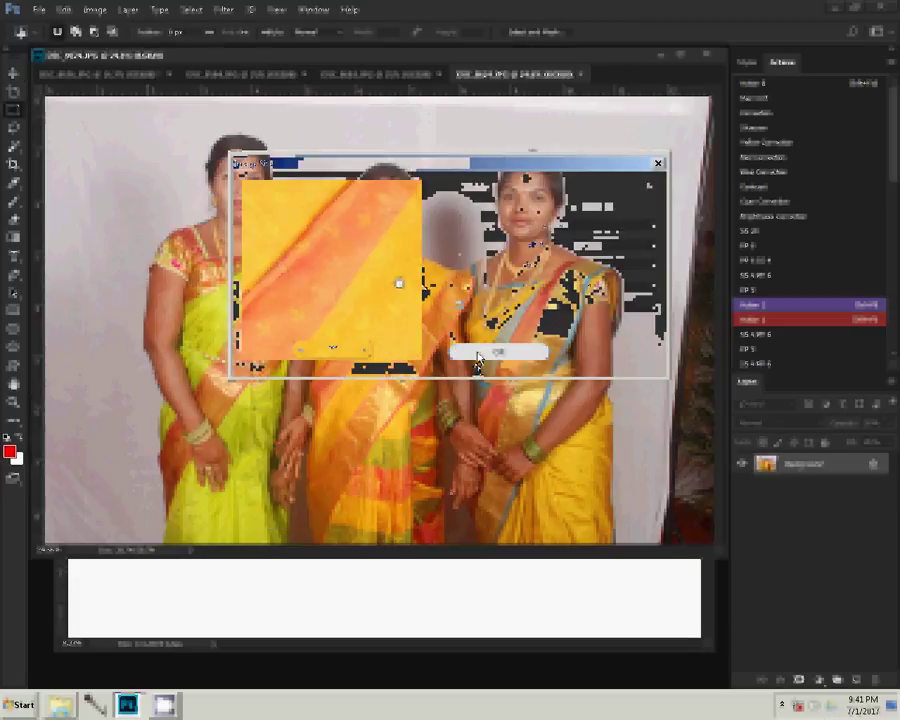
left_click(479, 355)
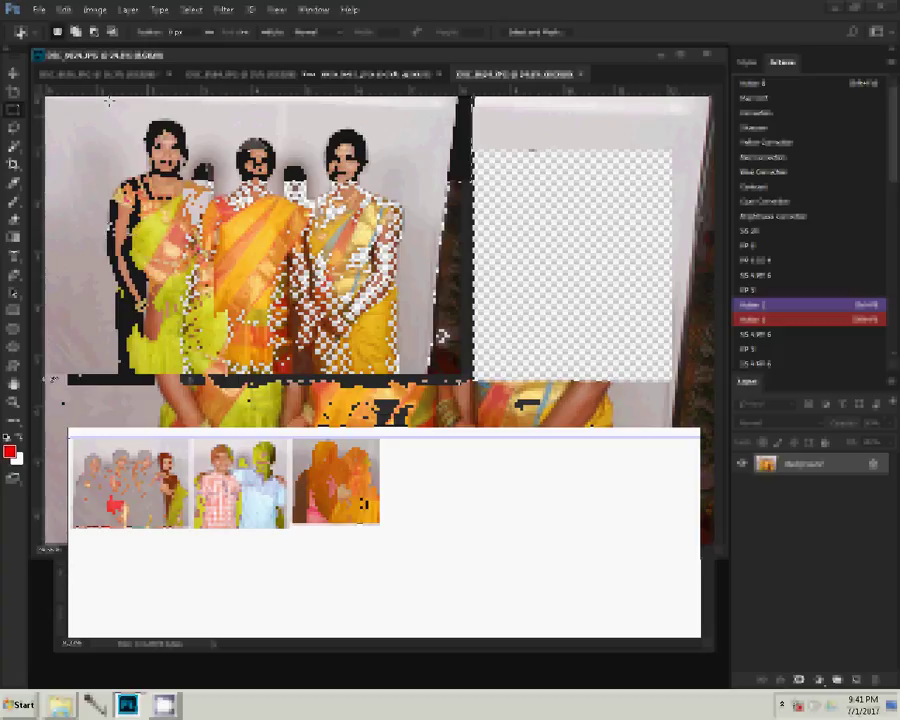
mouse_move(108, 99)
left_mouse_down()
mouse_move(424, 358)
mouse_move(408, 372)
left_mouse_up()
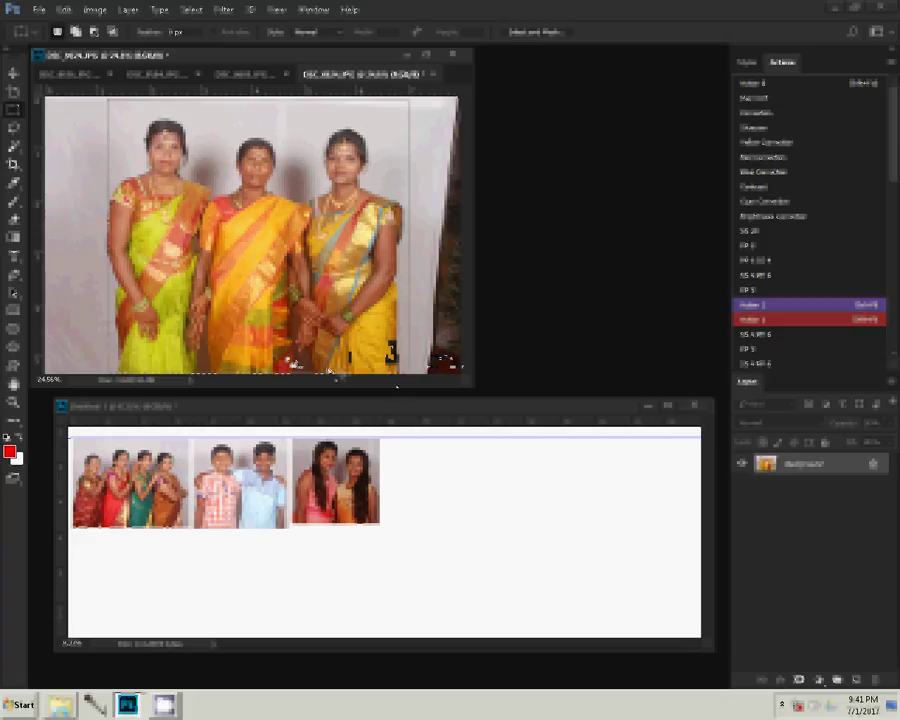
key("Left")
key("Left")
key("Left")
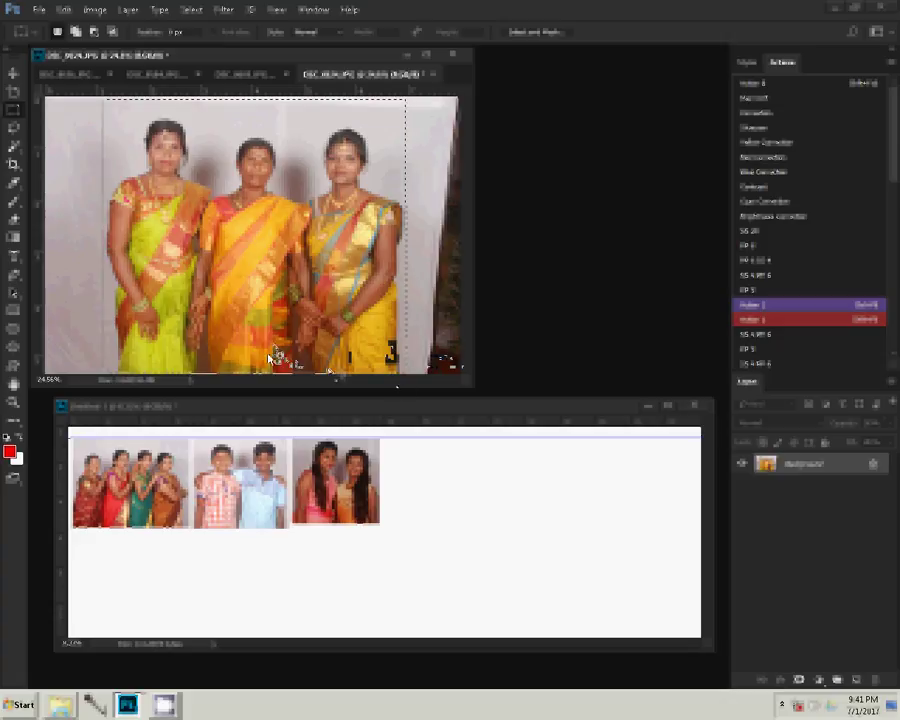
Paste the three-women crop at the collage's top-right and close DSC_0624 without saving.
left_click(480, 578)
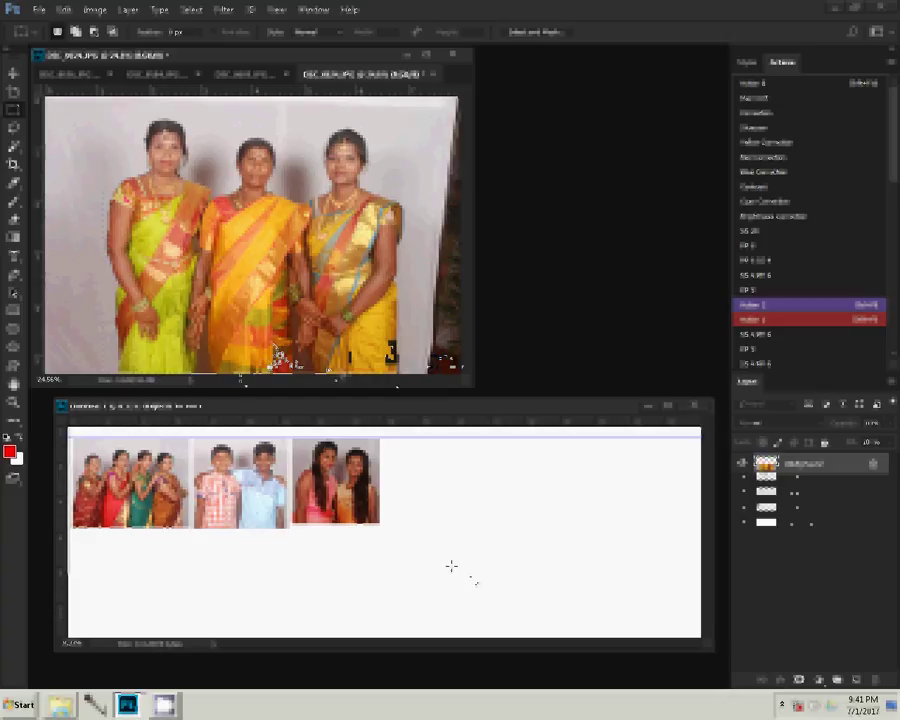
key("ctrl+v")
key("v")
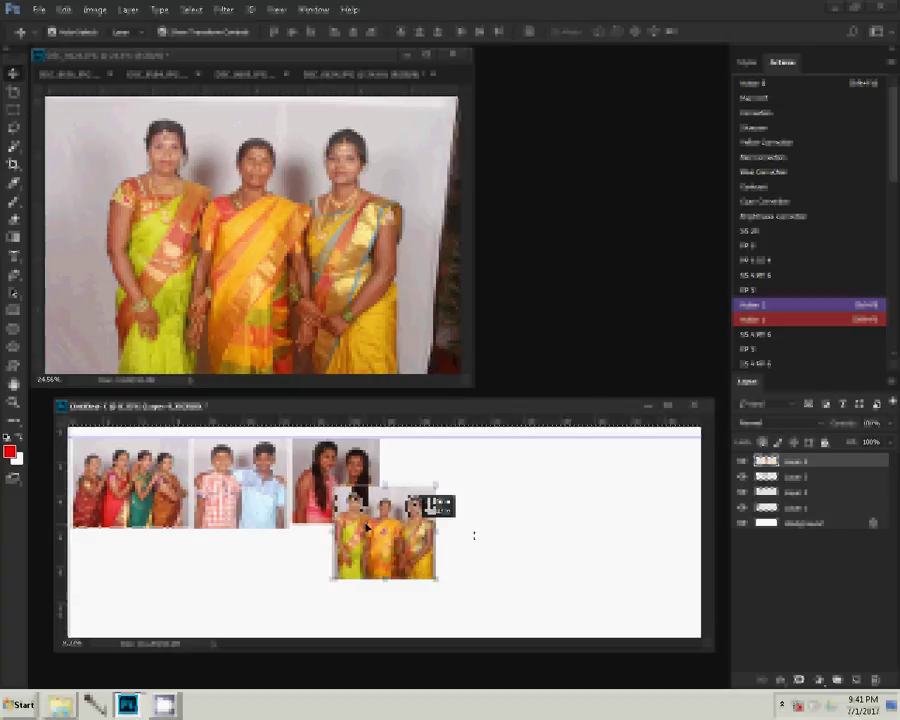
left_click_drag(367, 523, 626, 476)
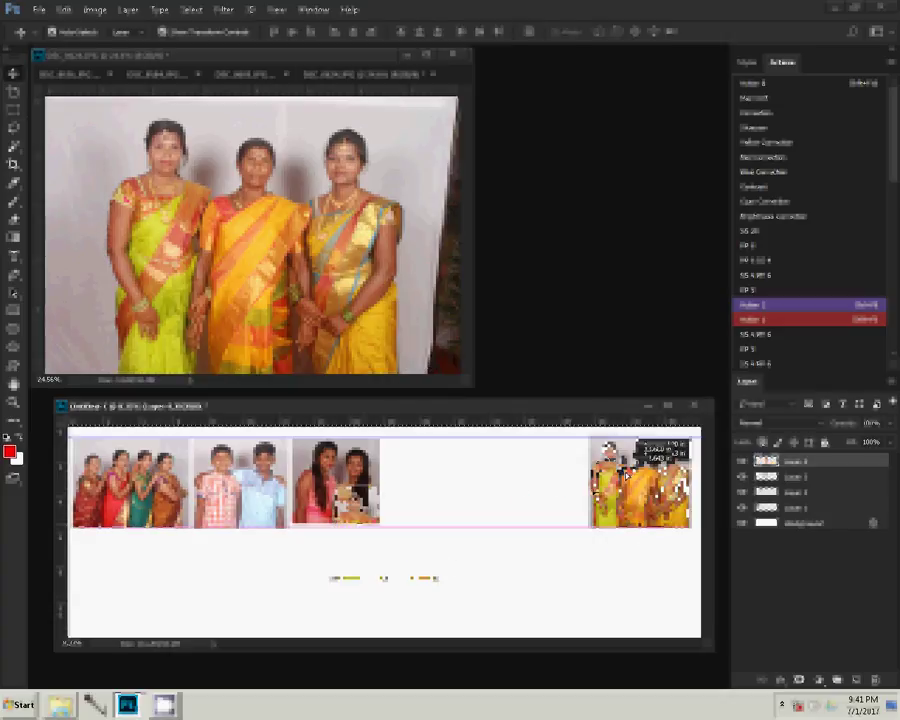
key("ctrl+Tab")
left_click(433, 74)
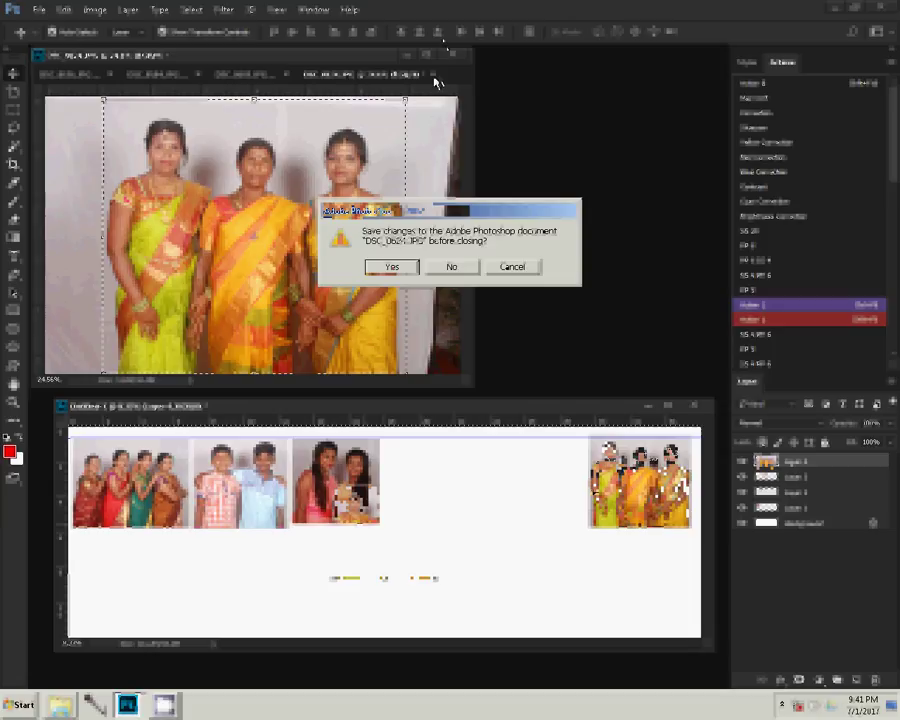
key("n")
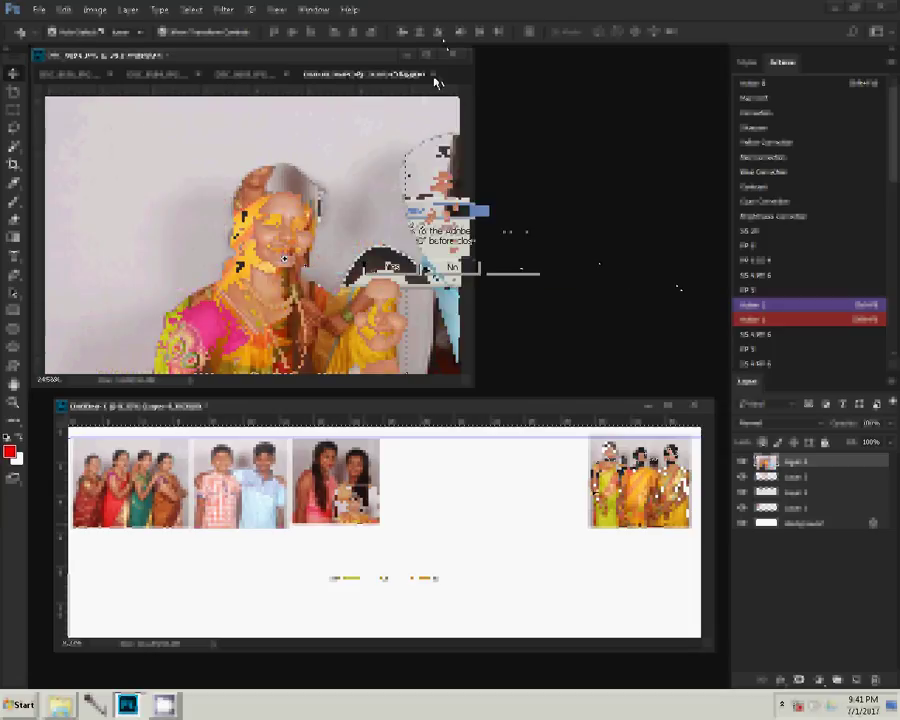
key("z")
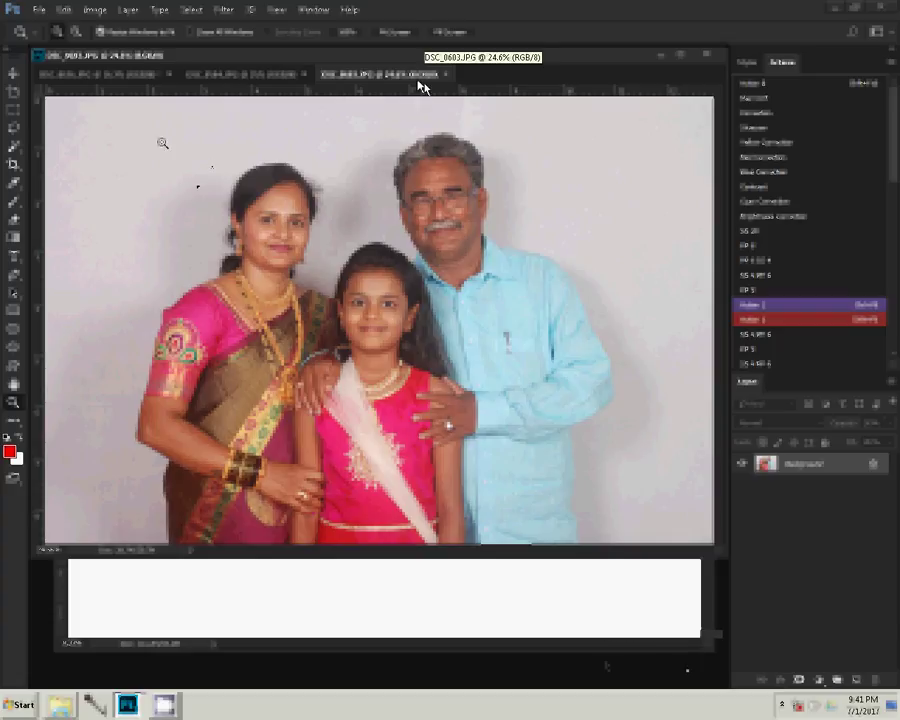
Shrink DSC_0603.JPG through the Image Size dialog and confirm.
key("ctrl+alt+i")
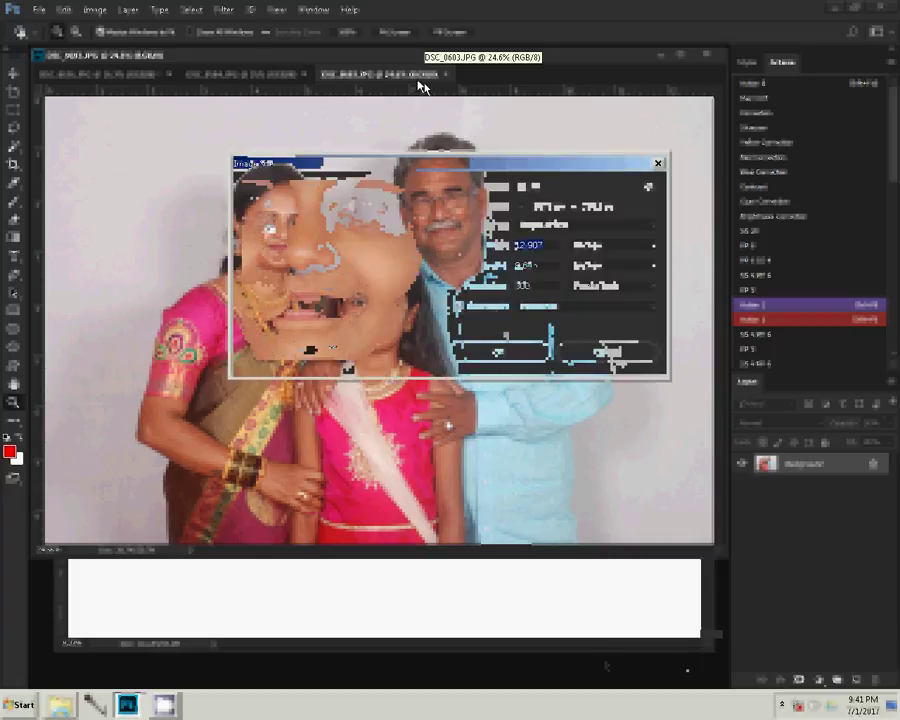
key("Return")
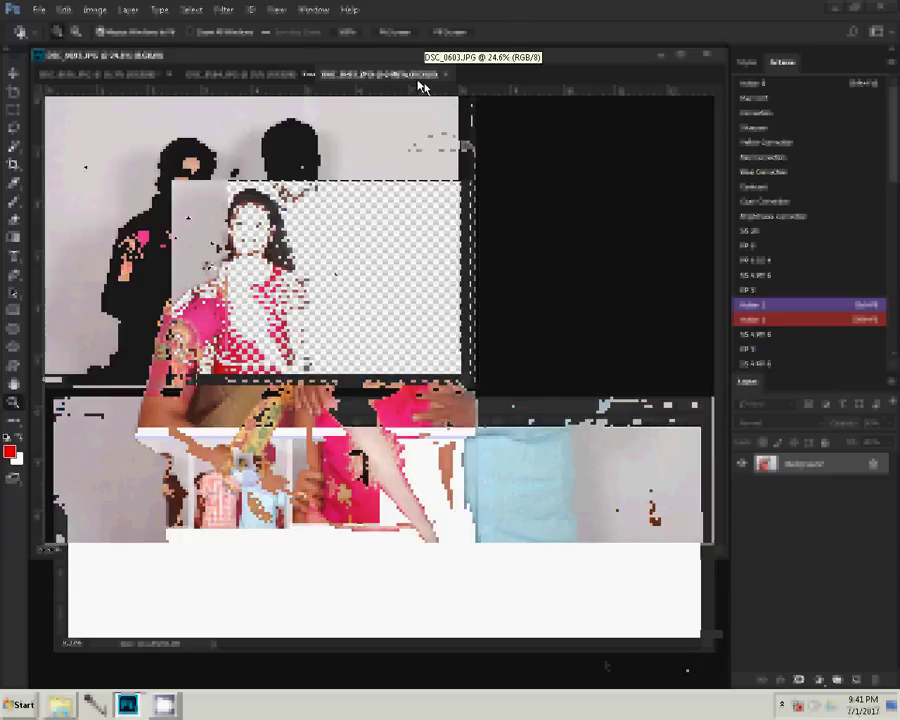
Marquee the family of three in DSC_0603, nudging the selection left.
key("m")
mouse_move(108, 97)
left_mouse_down()
mouse_move(354, 367)
mouse_move(406, 372)
left_mouse_up()
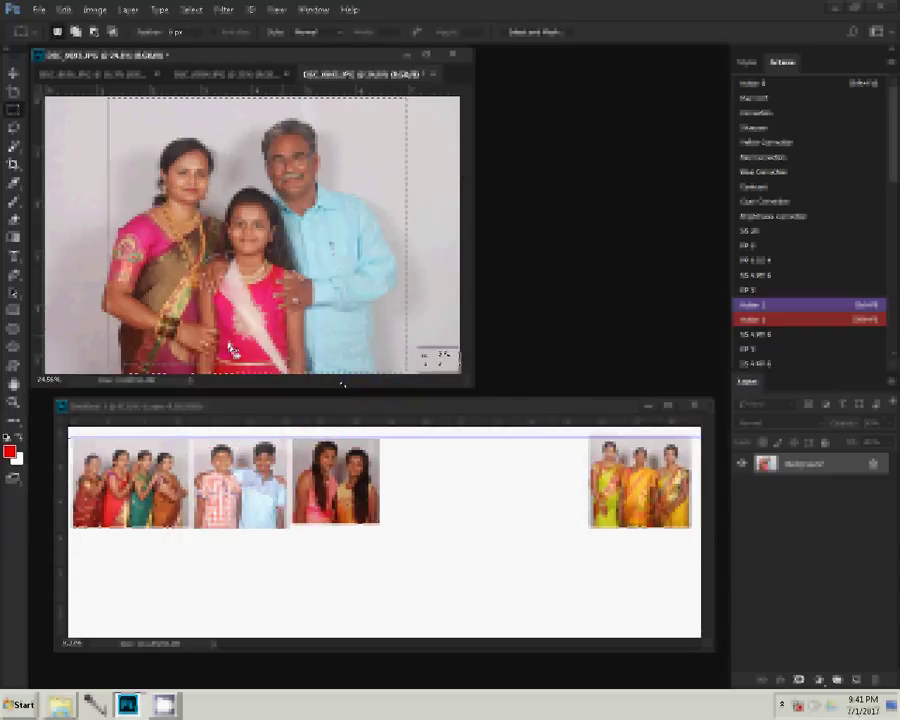
left_click_drag(342, 383, 340, 383)
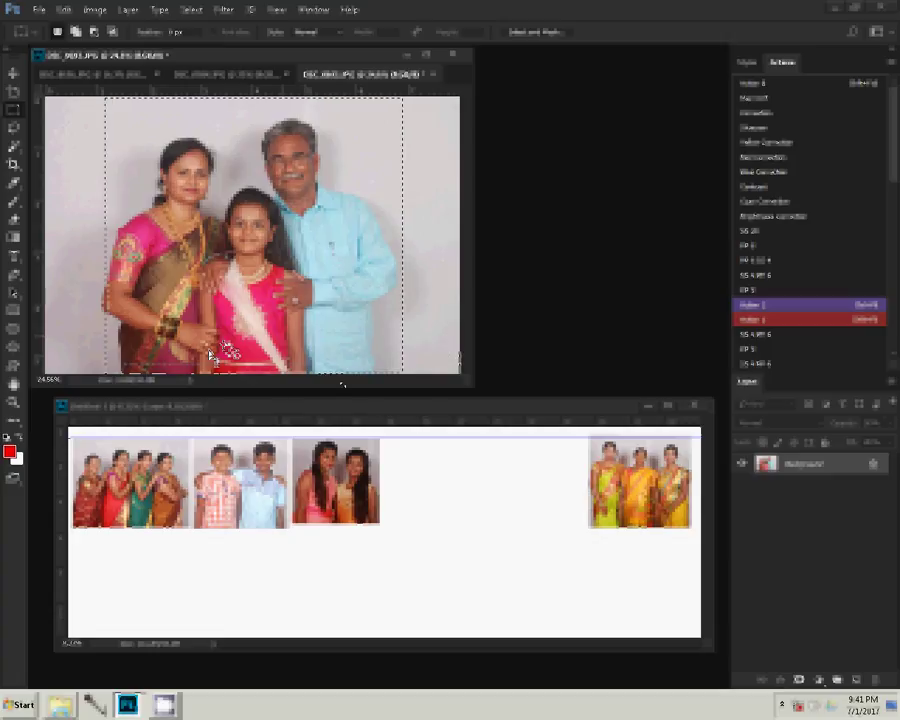
key("shift+Left")
key("shift+Left")
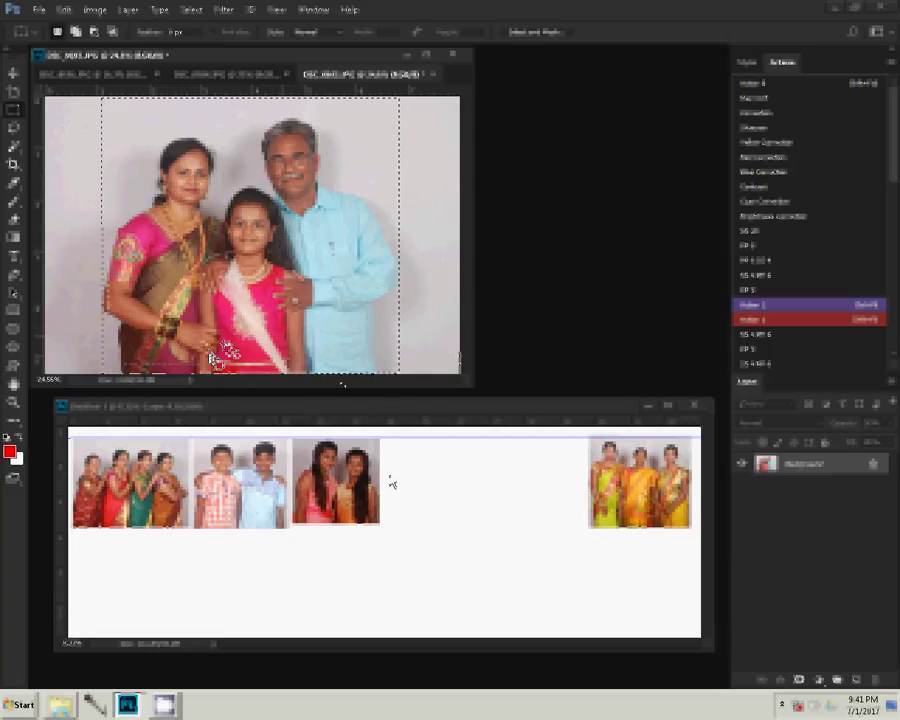
Paste the family crop into the top row left of the three-women photo; close DSC_0603 unsaved.
left_click(391, 484)
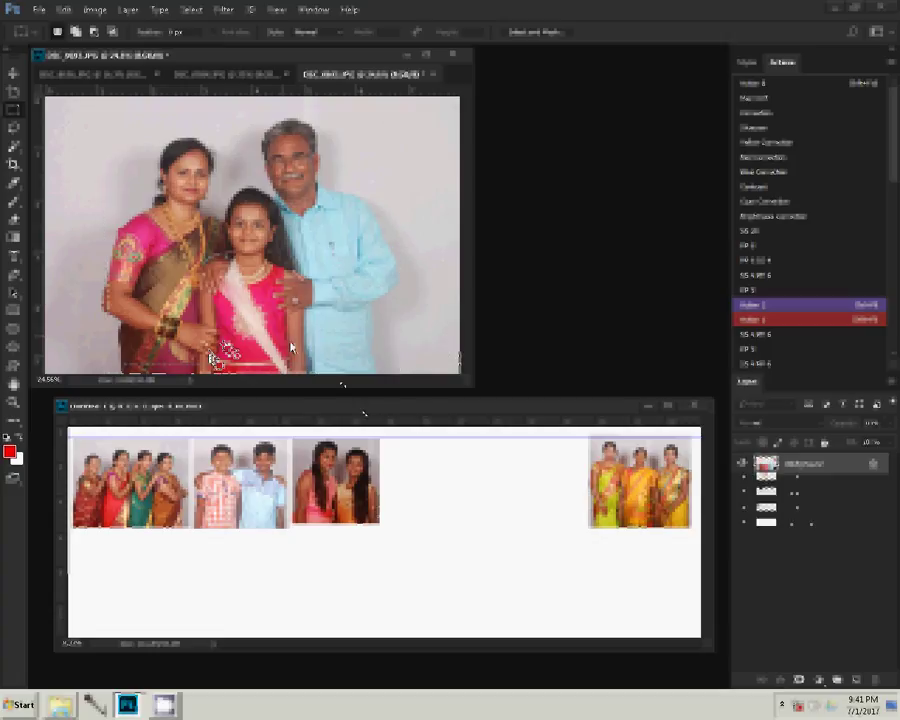
left_click(360, 520)
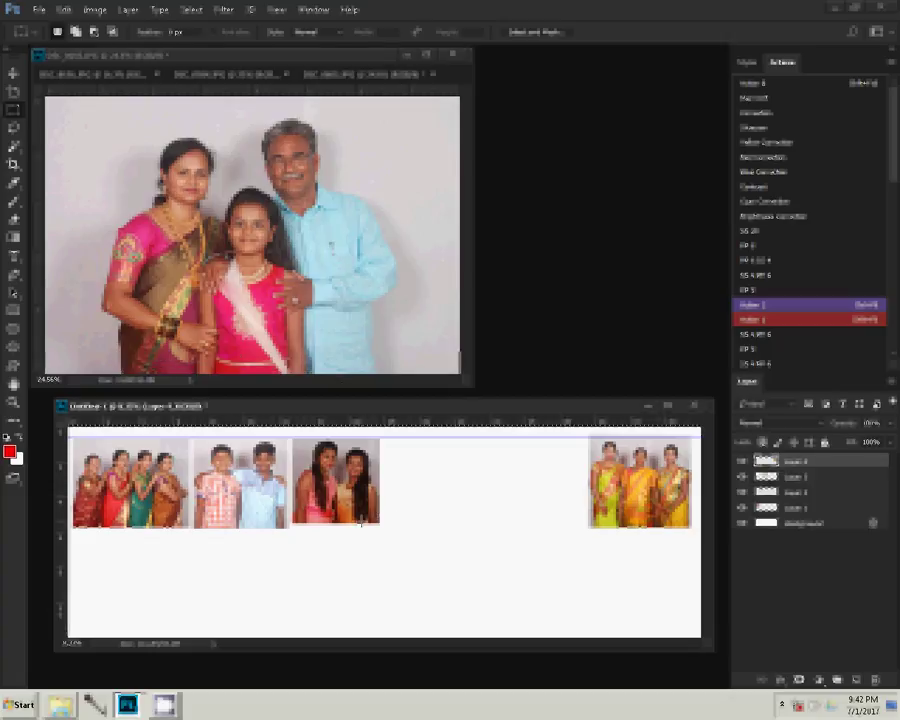
key("v")
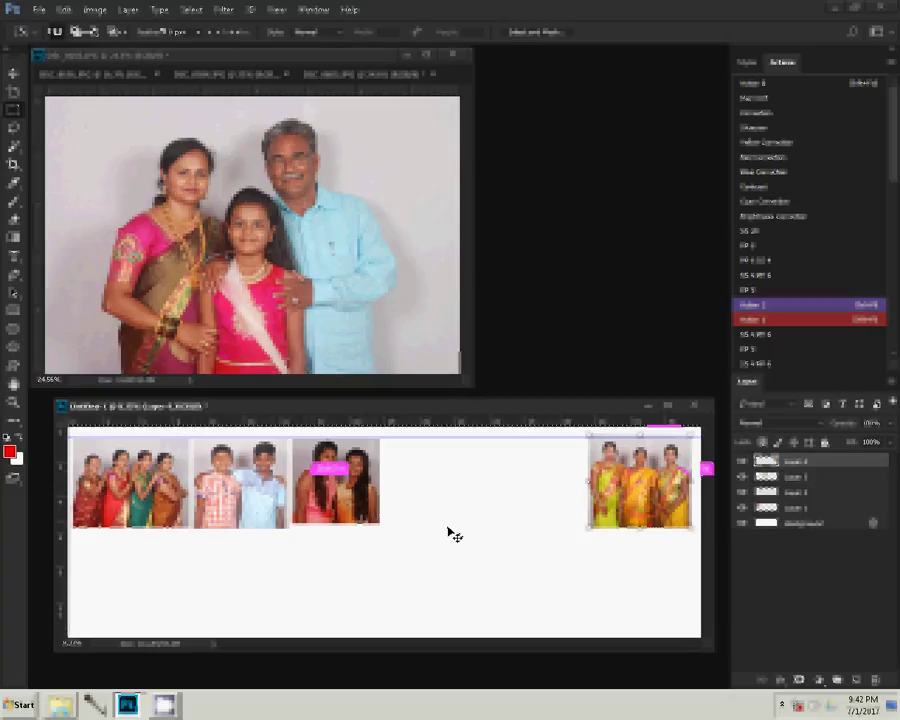
key("ctrl+v")
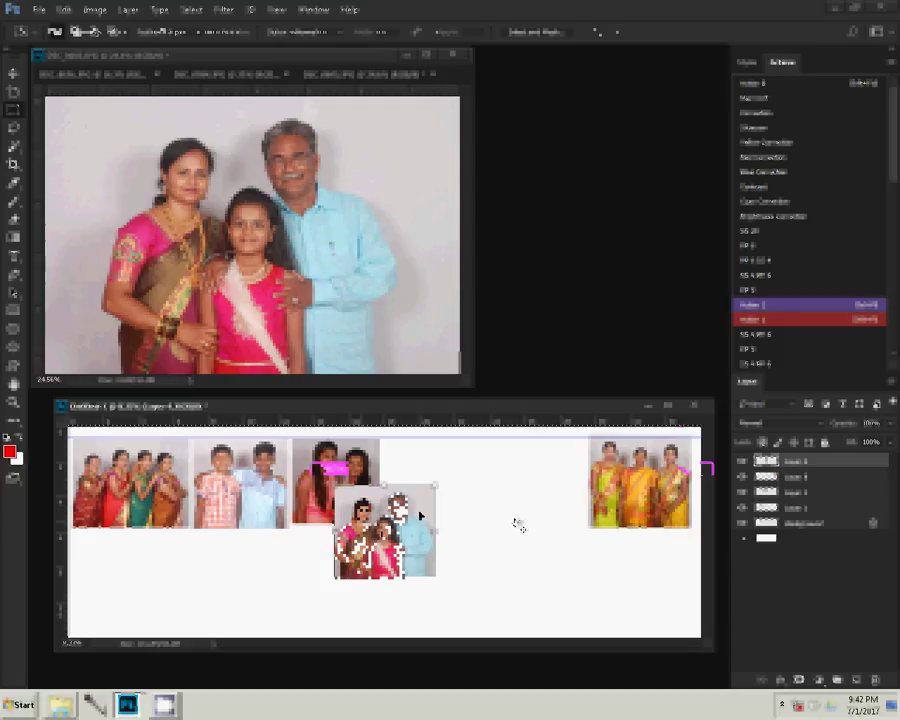
left_click_drag(519, 525, 533, 485)
left_click_drag(560, 455, 572, 440)
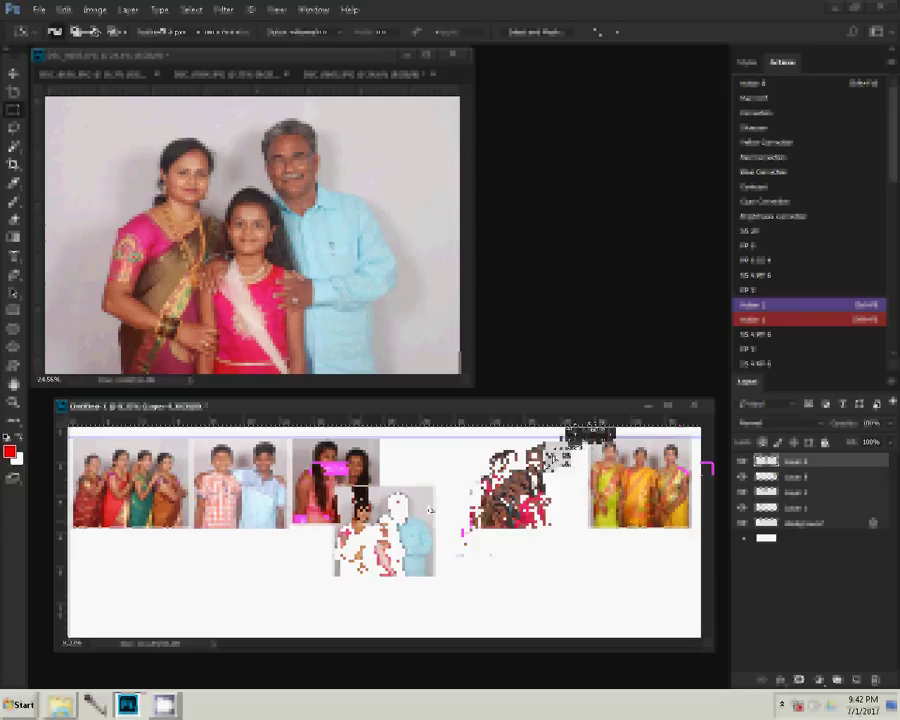
left_click(432, 75)
key("n")
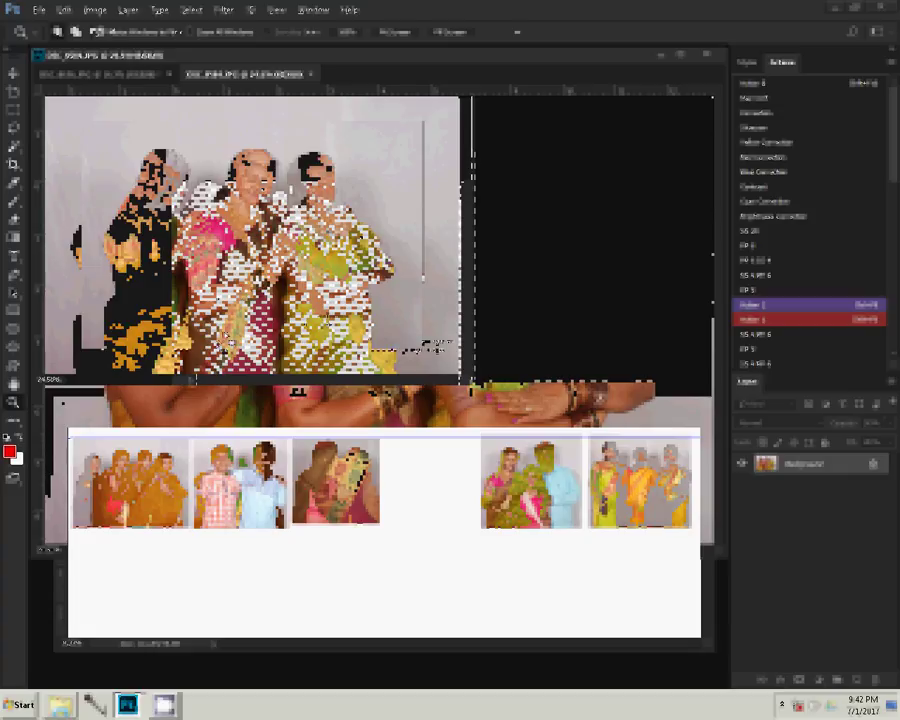
Copy the whole three-women photo into the collage and resize it with Free Transform.
key("m")
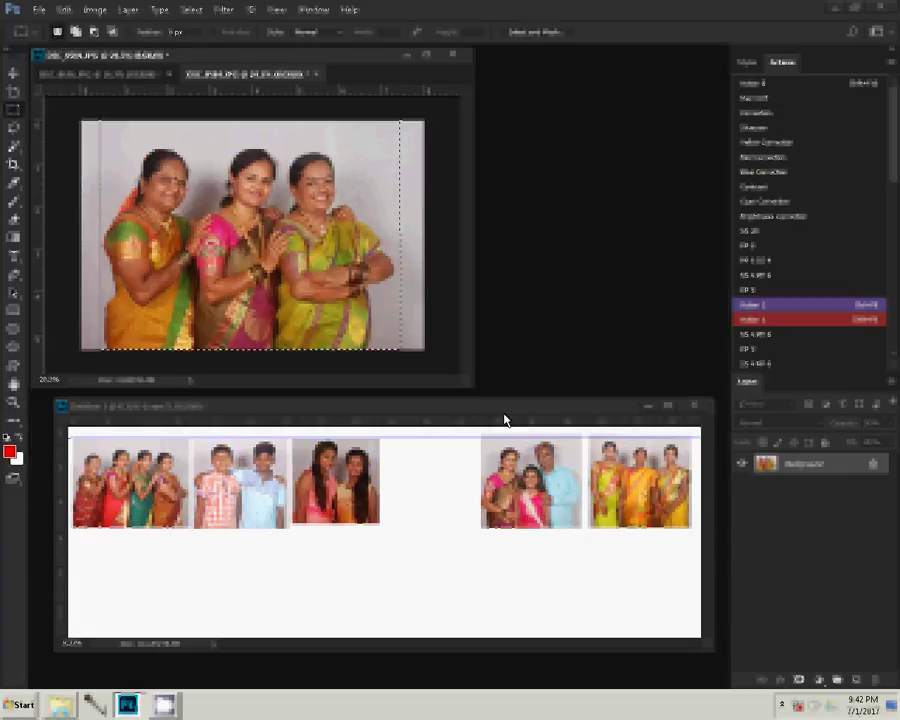
key("ctrl+c")
key("ctrl+v")
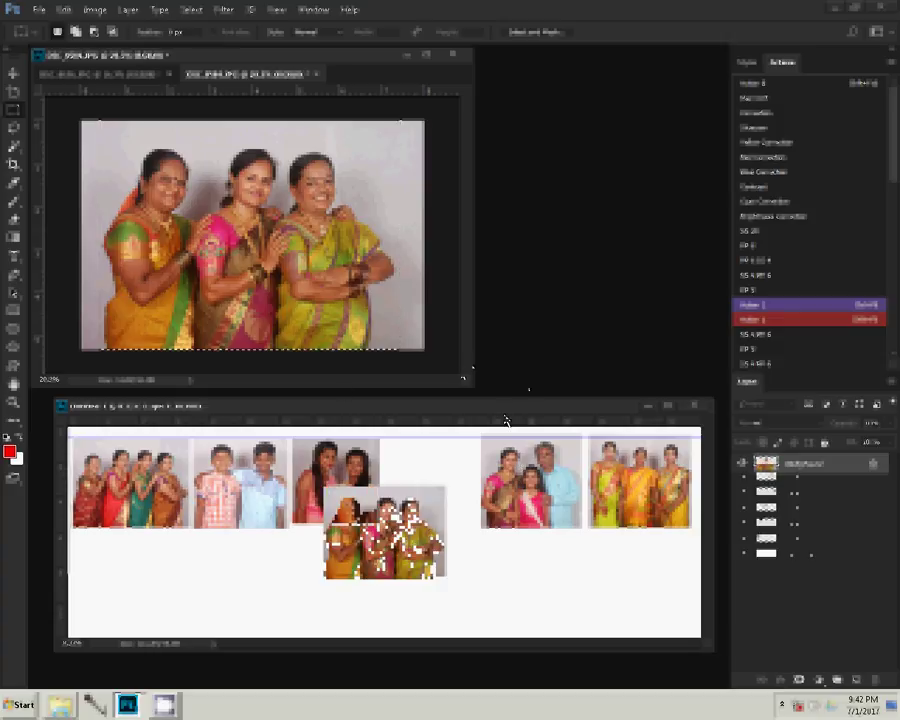
key("ctrl+t")
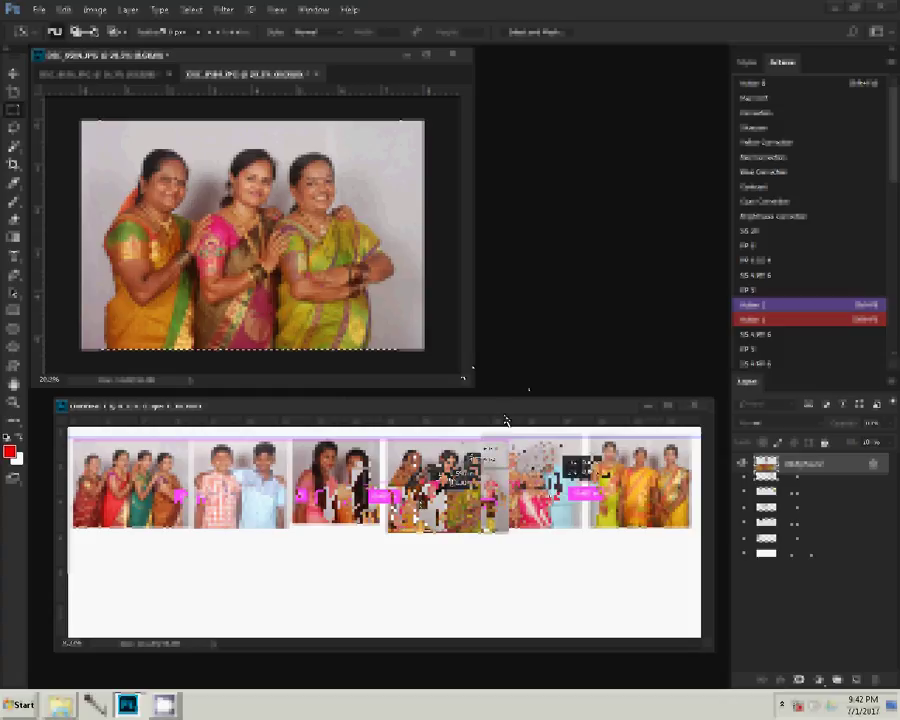
key("Return")
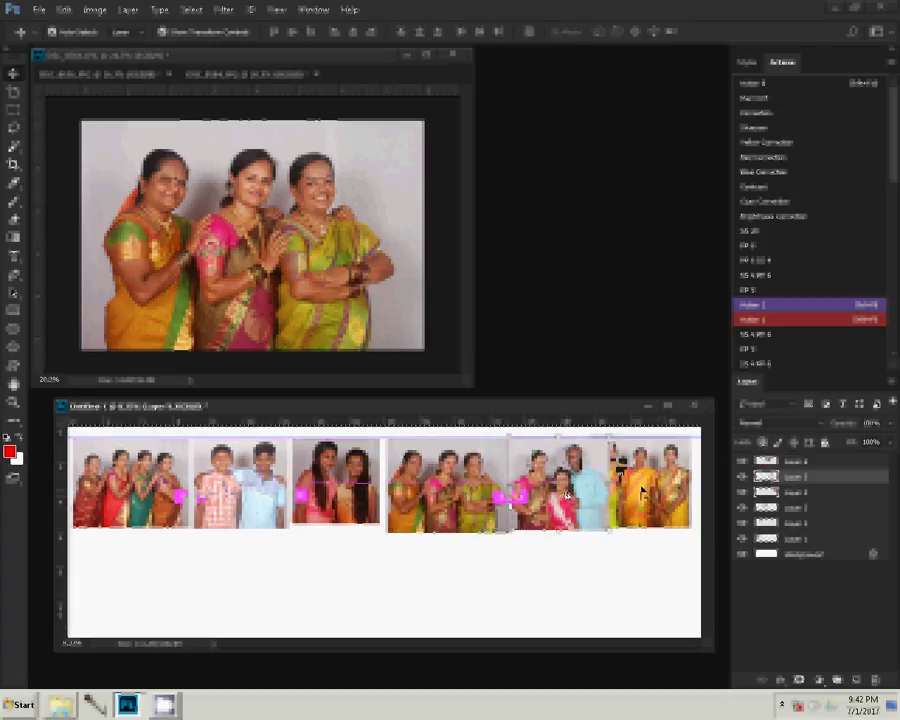
Shift and scale the three right-hand photos so six fit across the top row.
left_click_drag(641, 491, 718, 470)
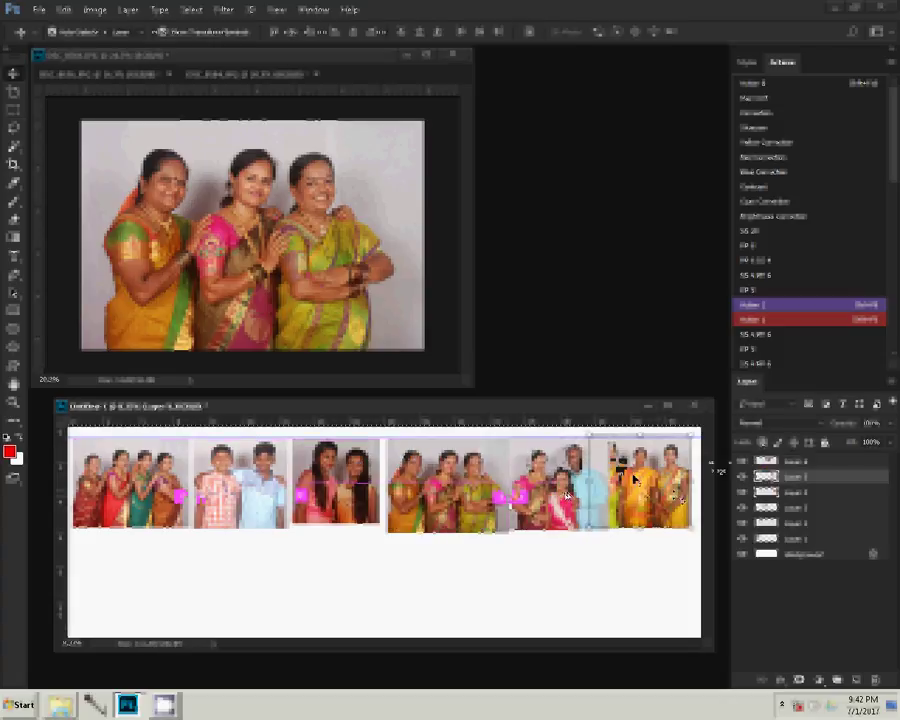
left_click_drag(633, 480, 716, 462)
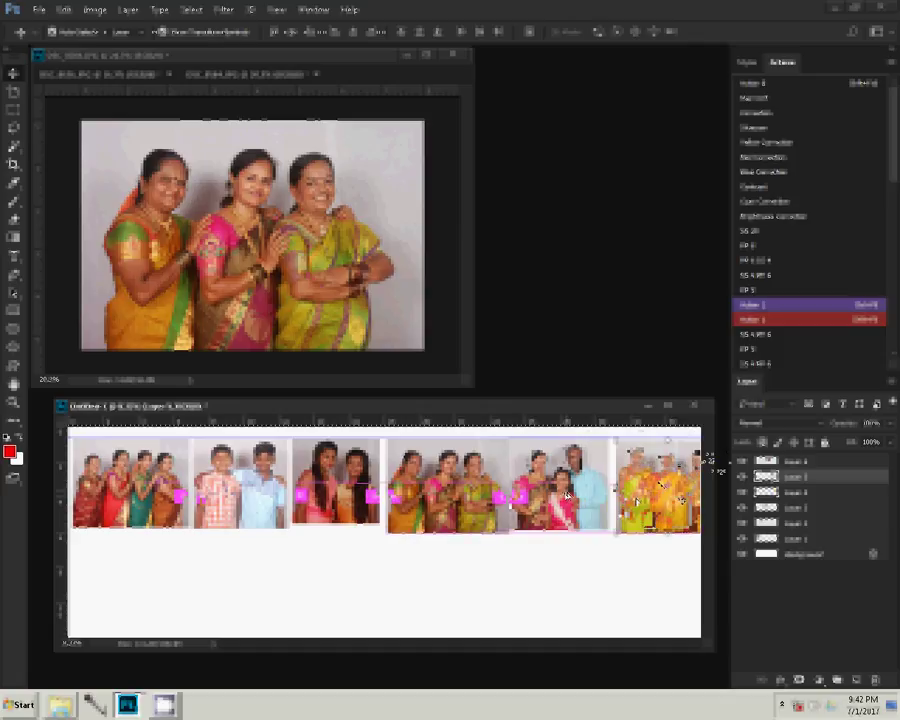
left_click_drag(712, 462, 709, 459)
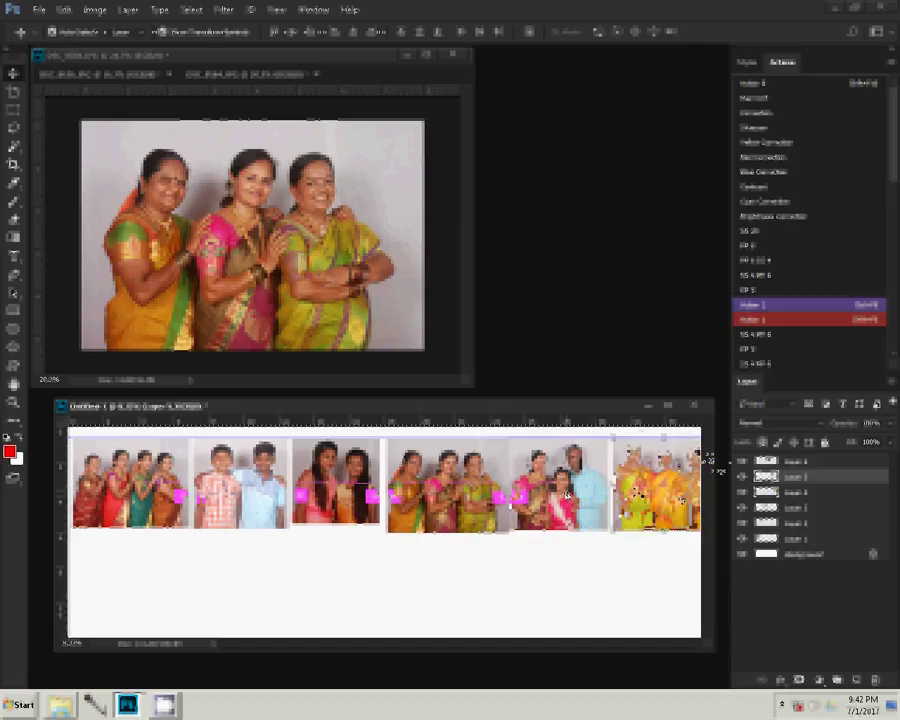
left_click(625, 497)
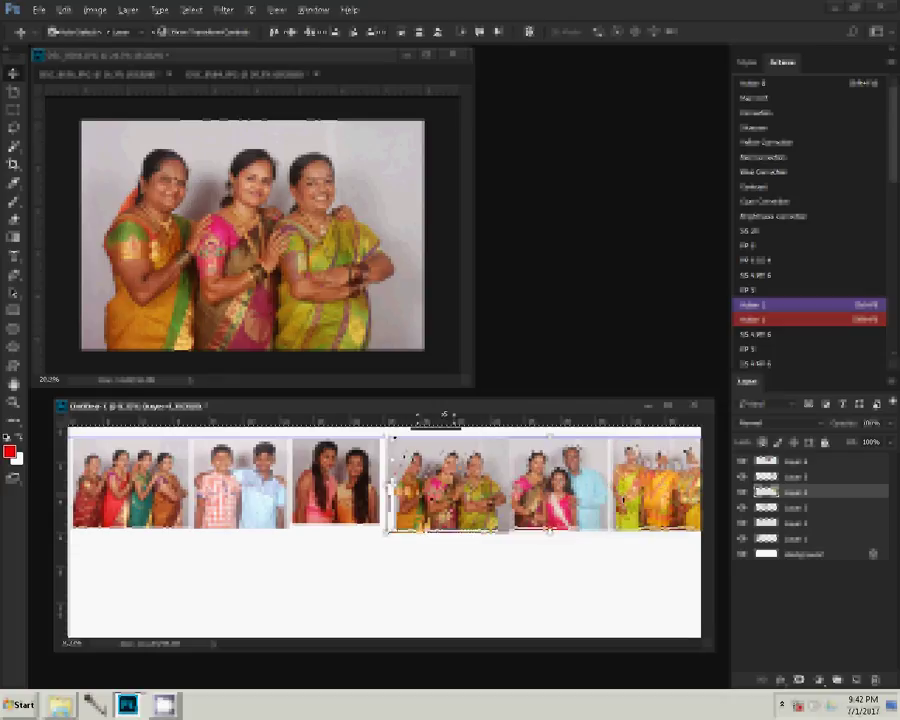
left_click_drag(386, 437, 405, 441)
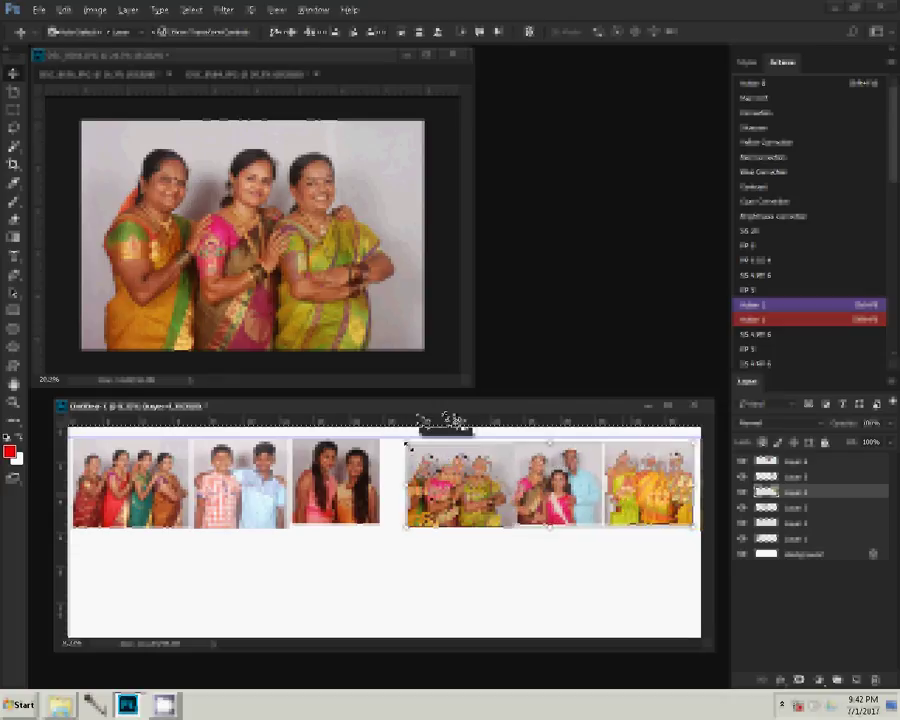
left_click_drag(548, 440, 545, 437)
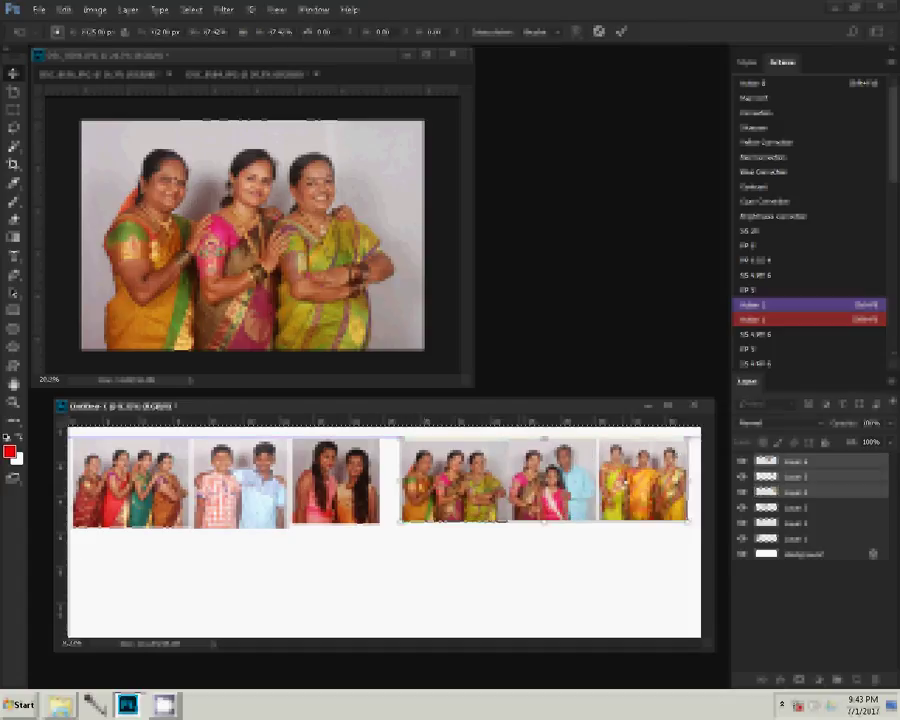
key("Return")
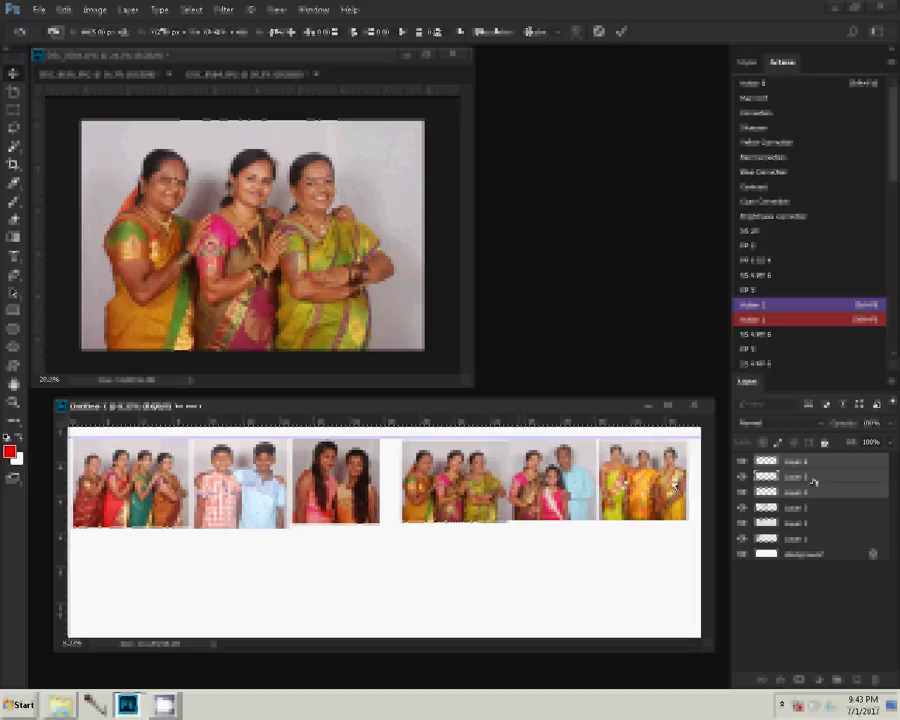
key("ctrl+t")
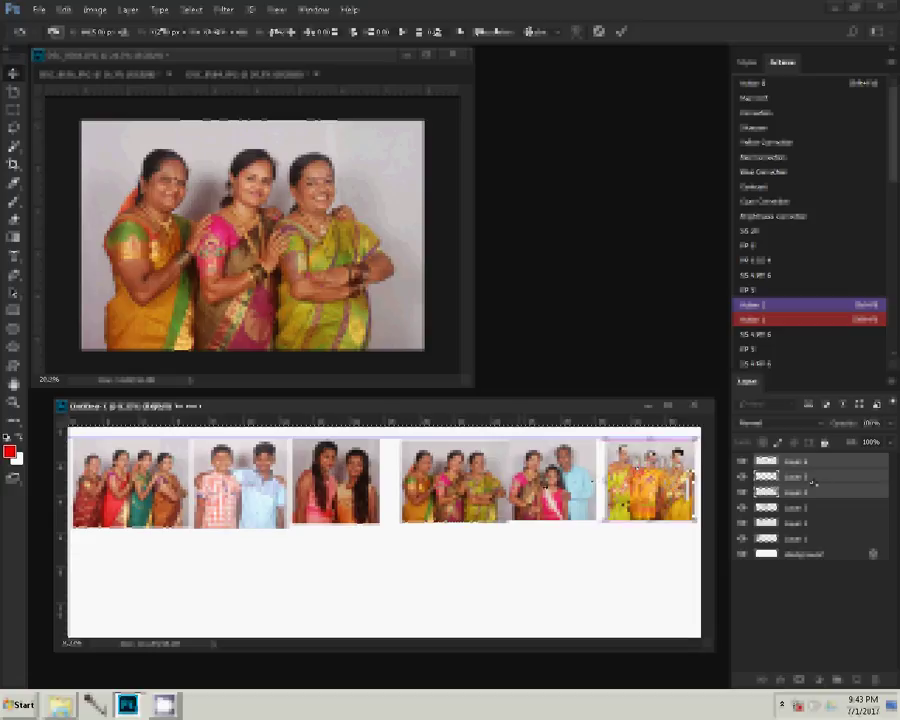
left_click_drag(650, 480, 543, 481)
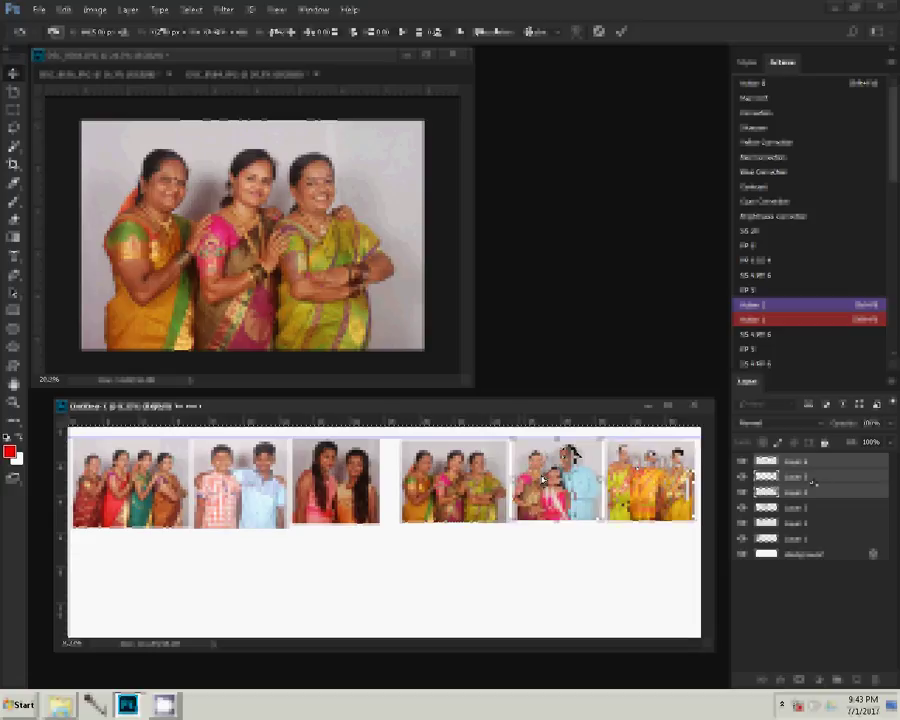
left_click(316, 74)
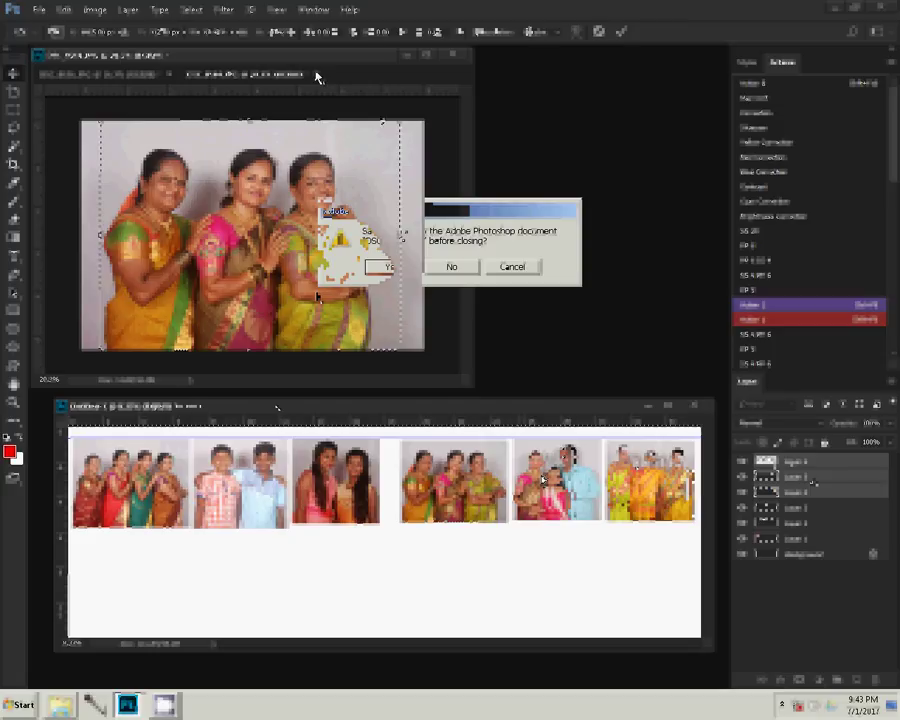
Discard the three-women source, fit the four-women photo on screen, and apply a bluer Color Balance.
key("n")
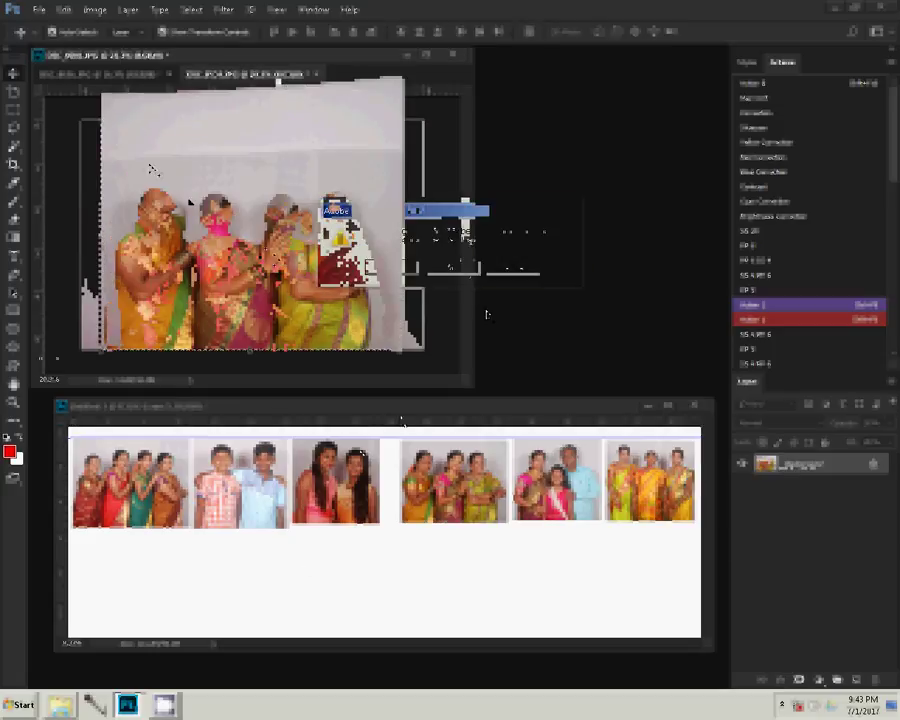
key("ctrl+plus")
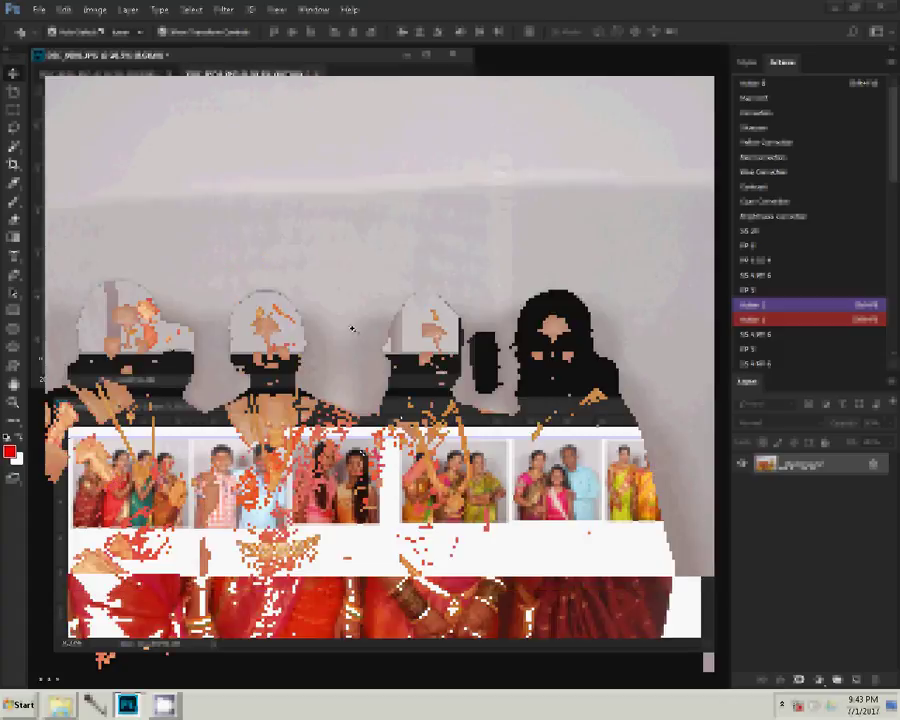
key("z")
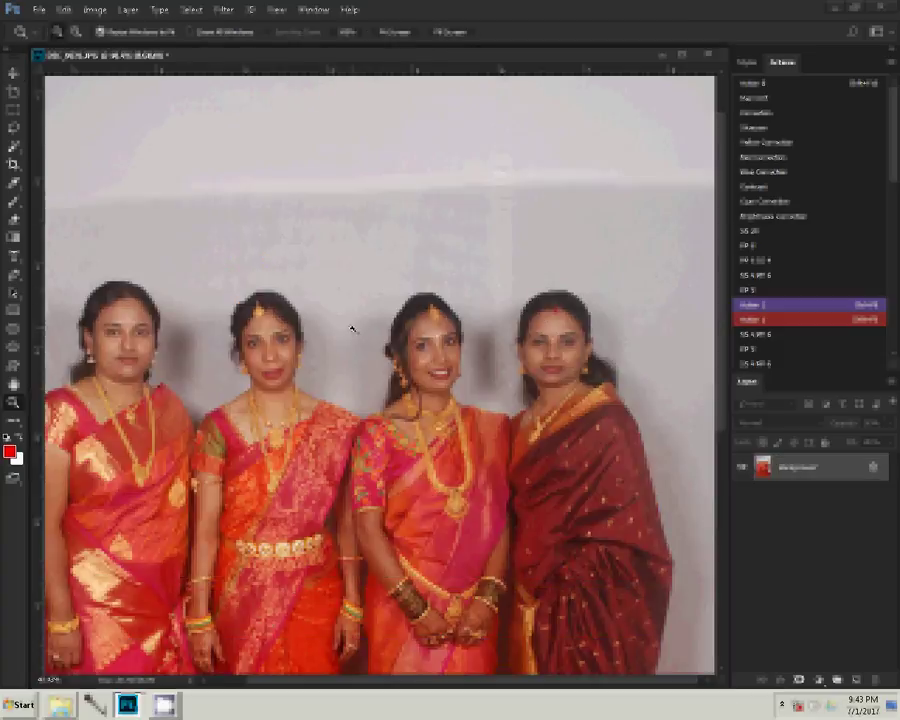
right_click(353, 330)
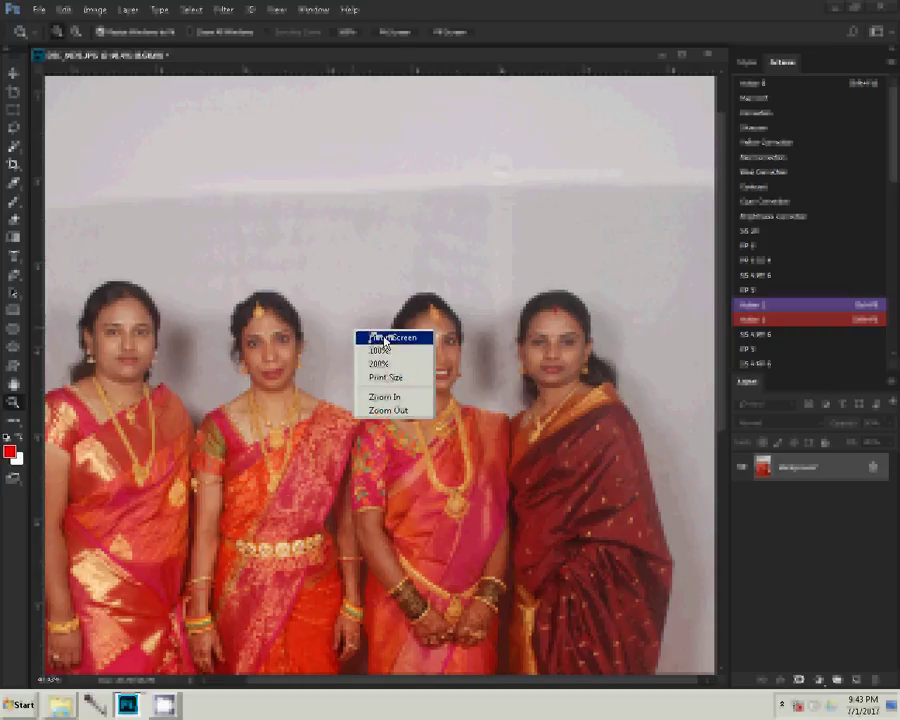
left_click(383, 338)
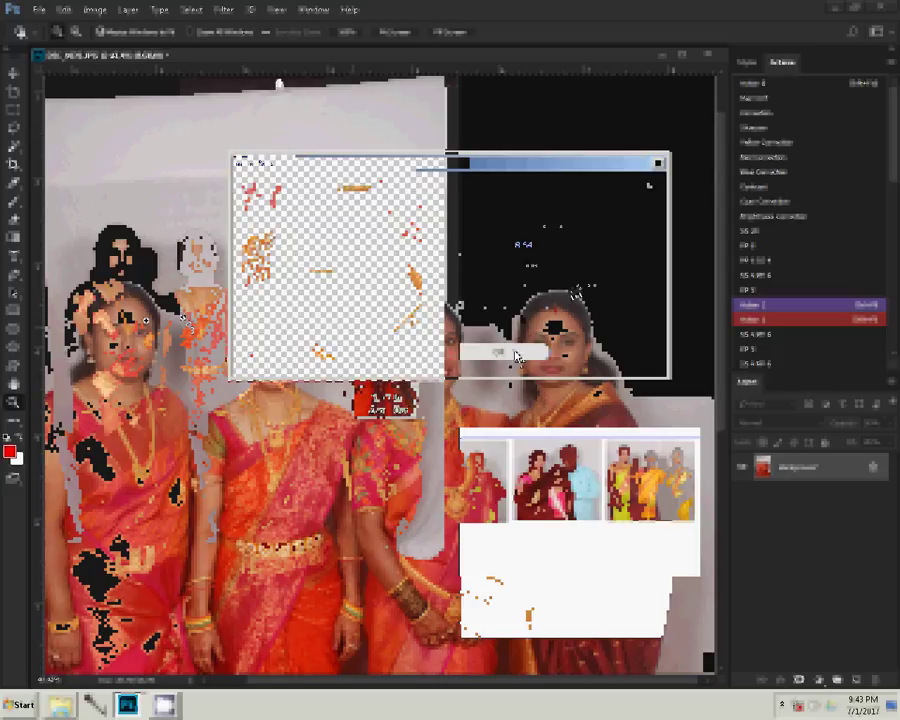
left_click(516, 356)
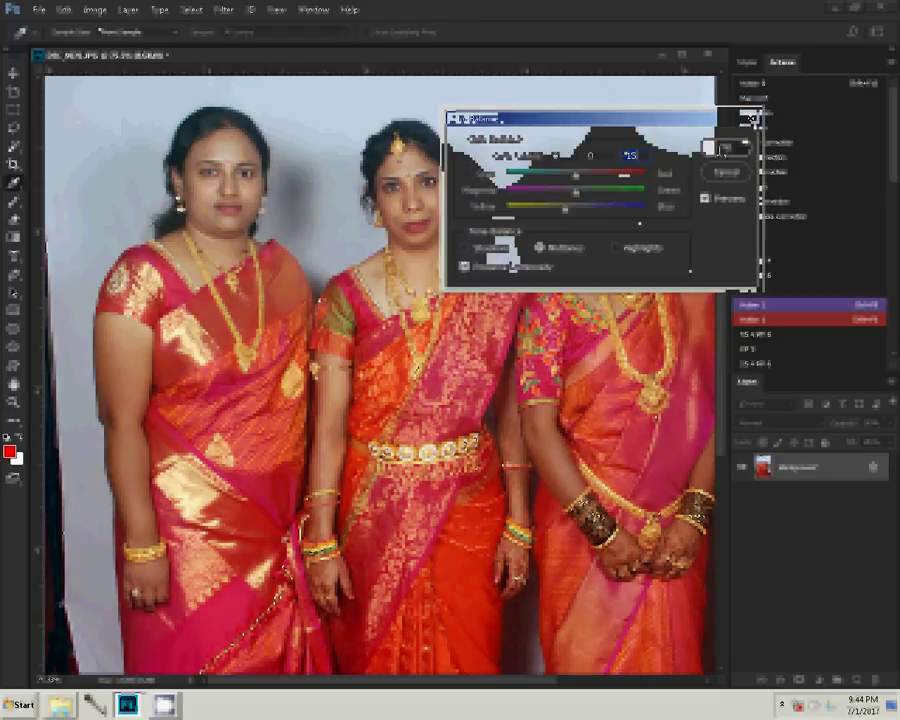
left_click(724, 148)
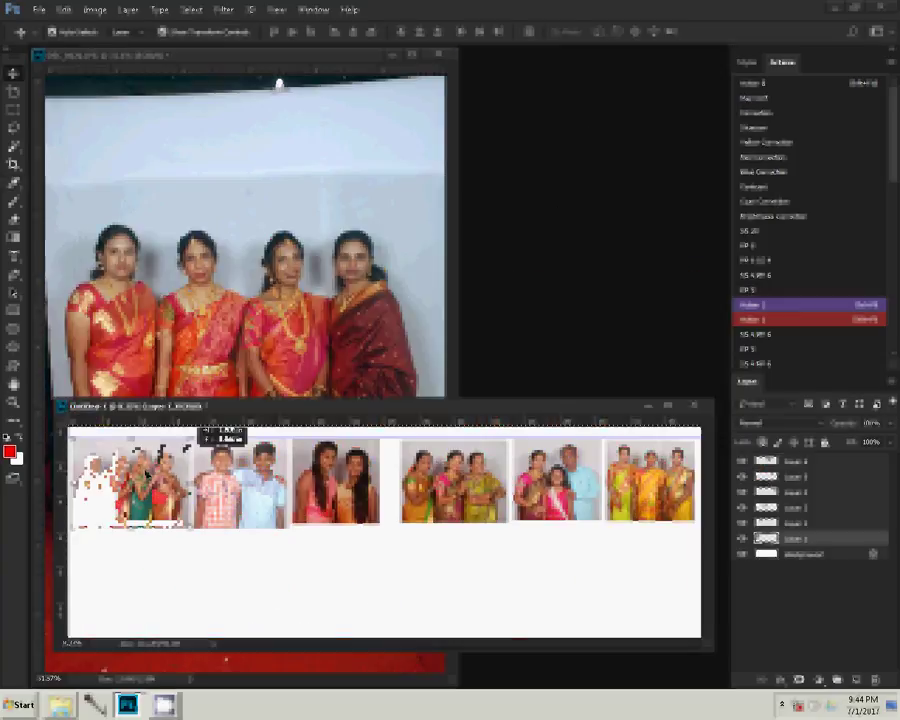
Place the four-women photo at the collage's left, enlarge it to fill the cell, and stretch the bottom group photo.
left_click_drag(148, 476, 278, 578)
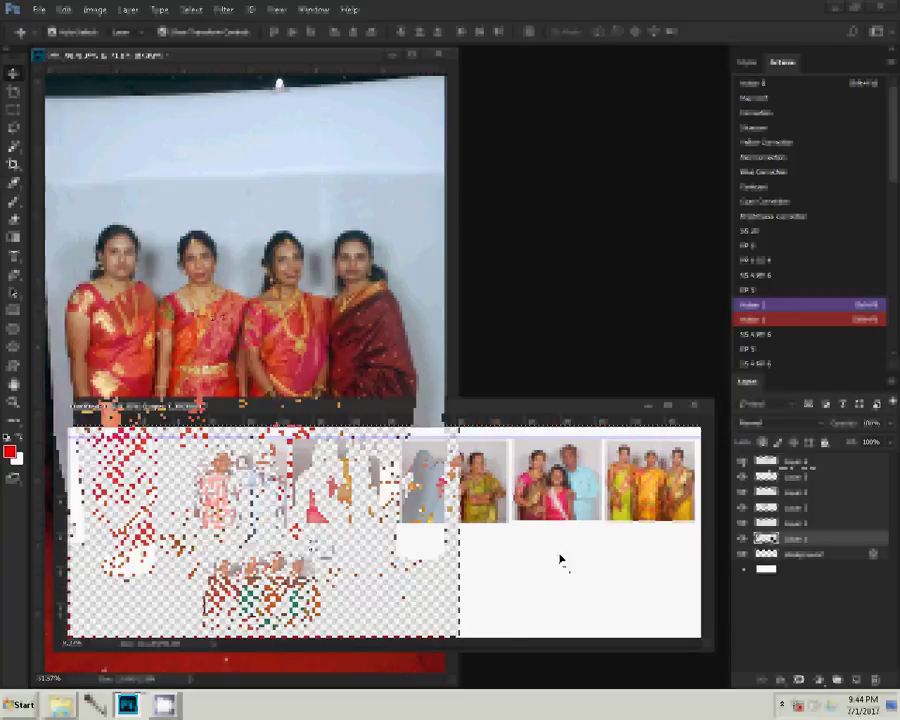
mouse_move(562, 568)
left_mouse_down()
mouse_move(565, 555)
mouse_move(128, 508)
left_mouse_up()
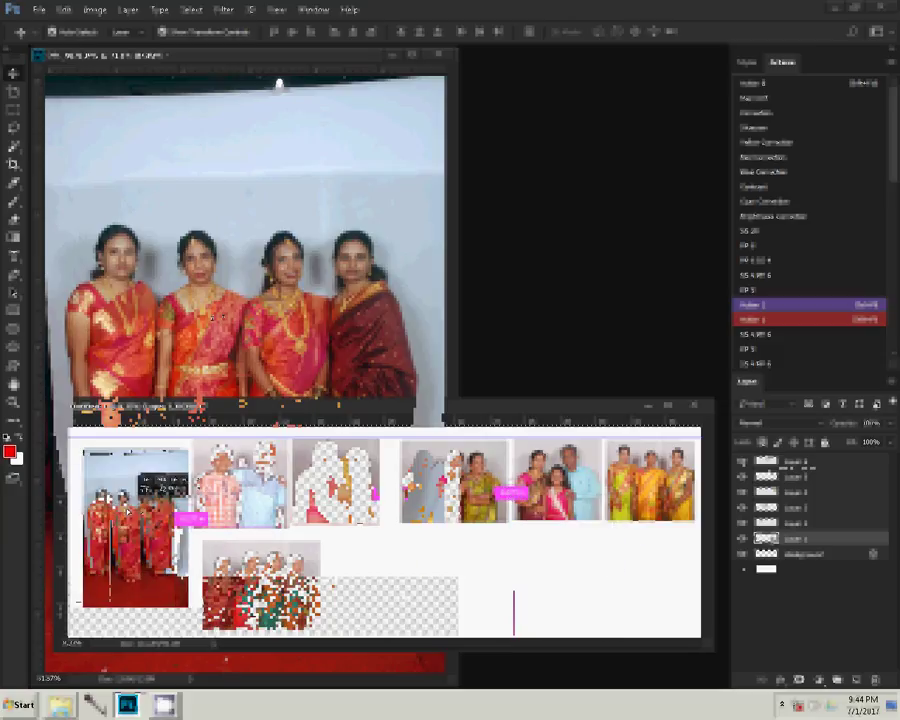
left_click_drag(128, 508, 118, 498)
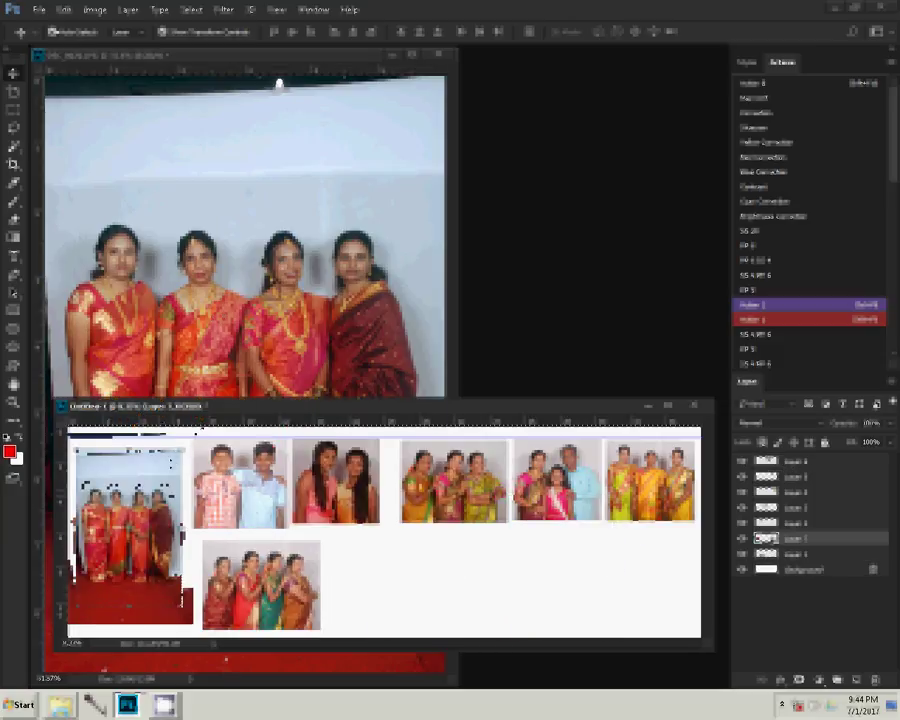
left_click_drag(197, 432, 197, 426)
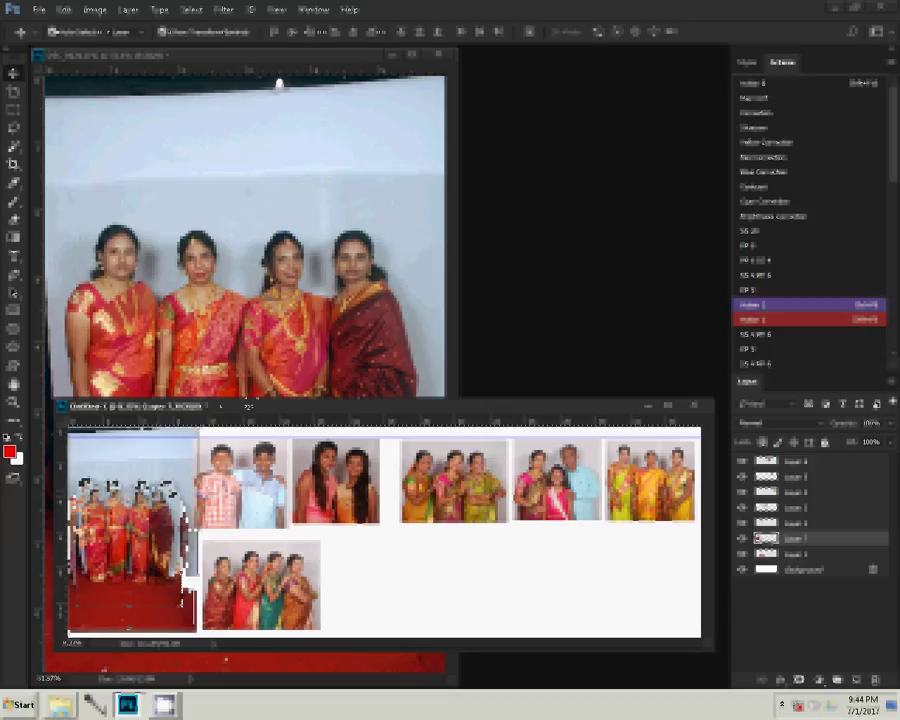
left_click_drag(197, 480, 212, 480)
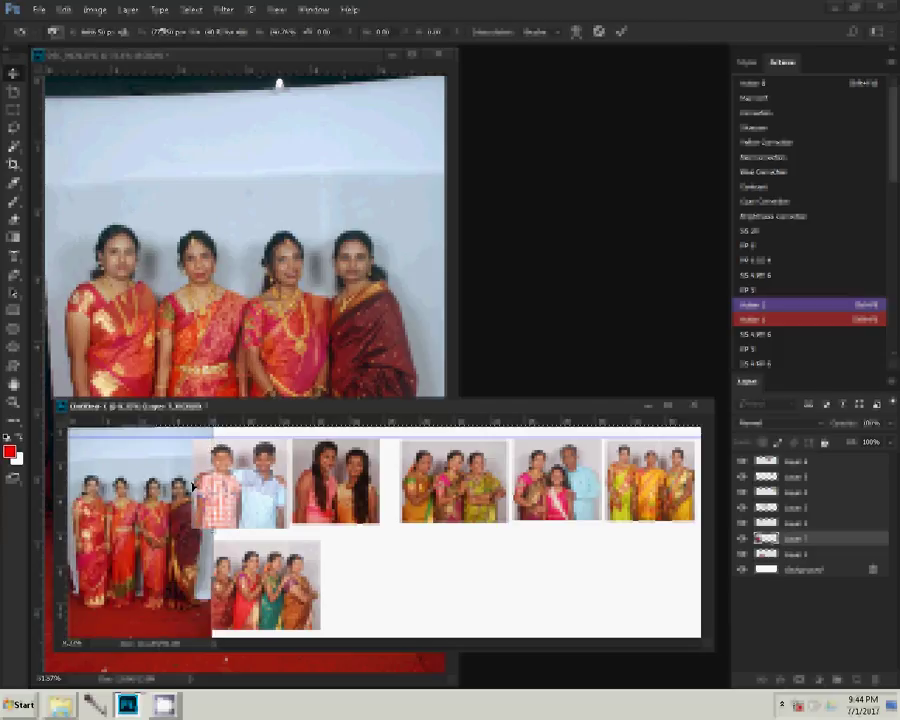
left_click_drag(296, 629, 296, 633)
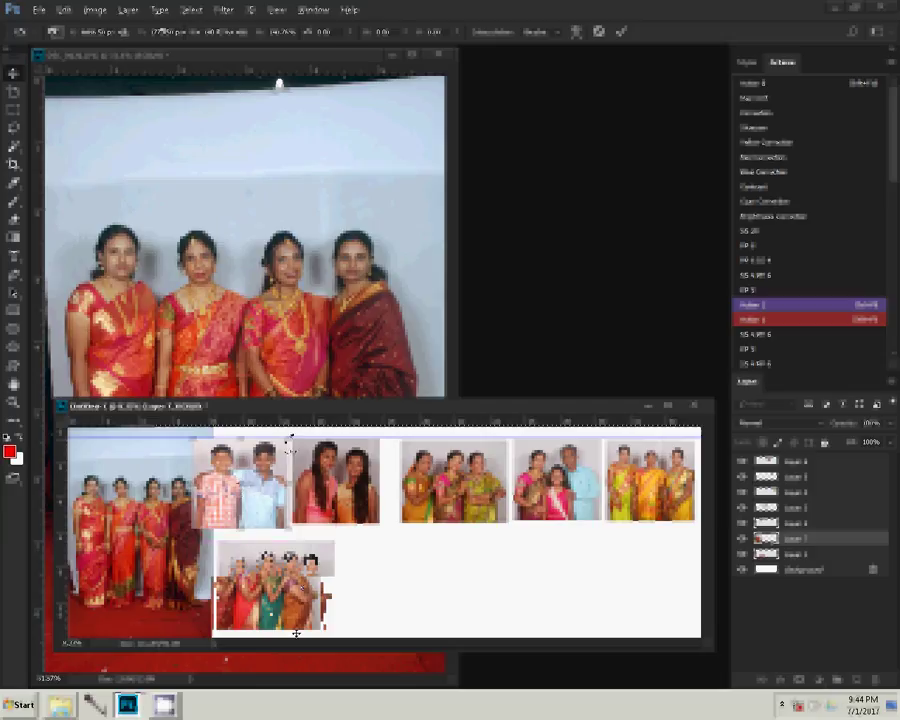
Resize the two-boys photo, nudge it slightly right, and duplicate its layer.
left_click_drag(289, 446, 285, 445)
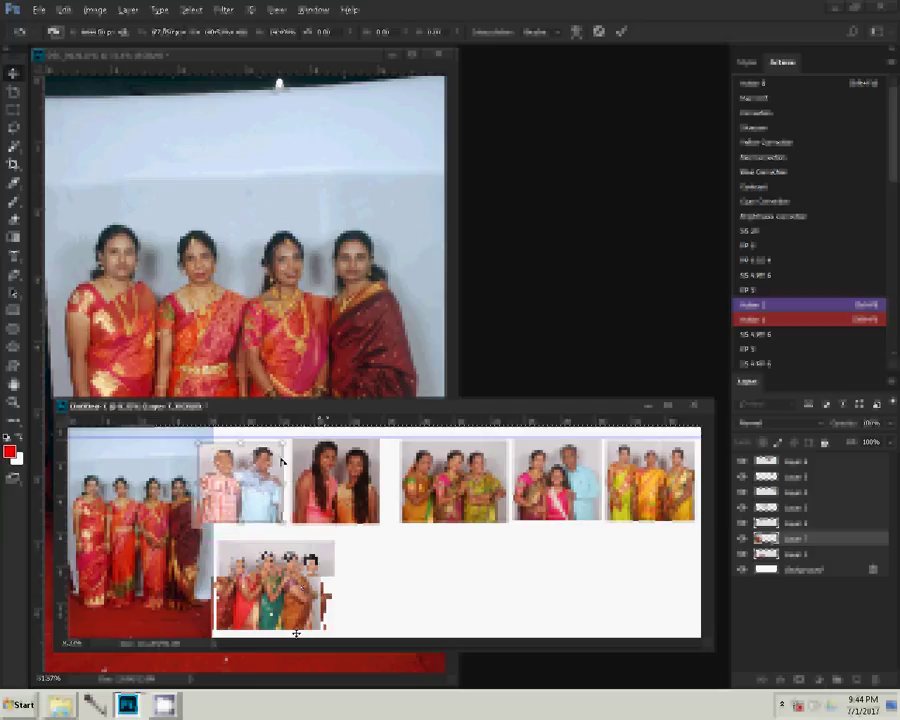
key("Return")
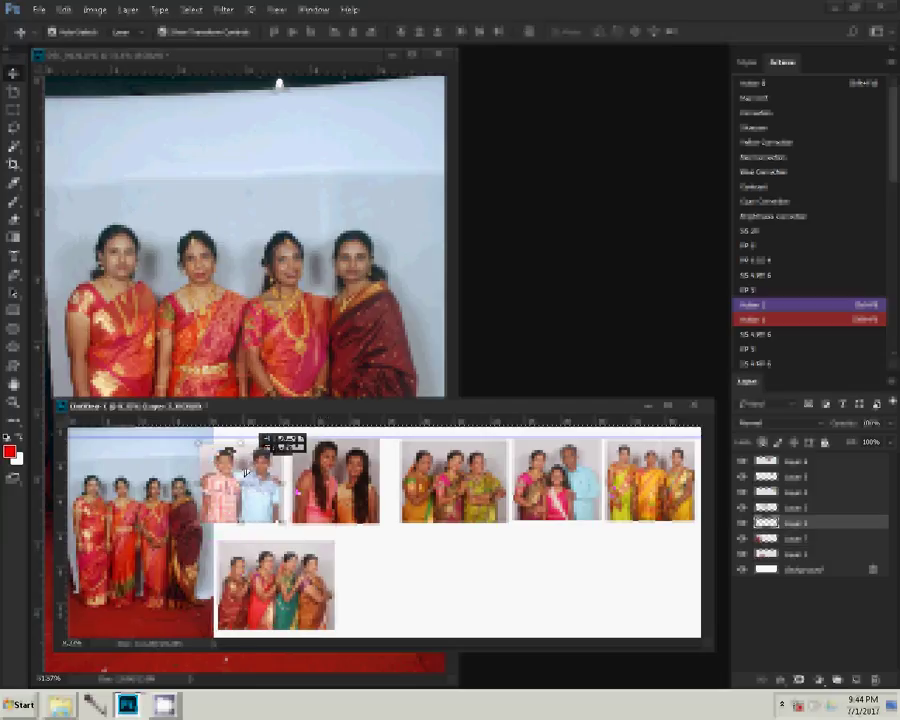
left_click_drag(245, 474, 316, 523)
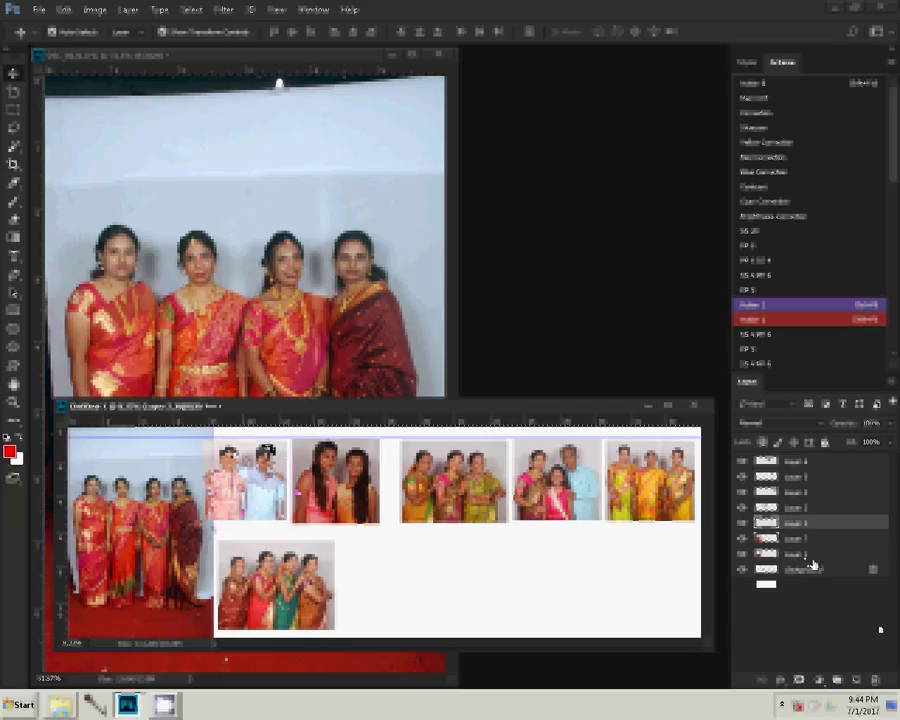
left_click_drag(808, 556, 778, 610)
Apply a Box Blur to the photo layer, then close DSC_0676.JPG without saving.
left_click(222, 9)
mouse_move(240, 164)
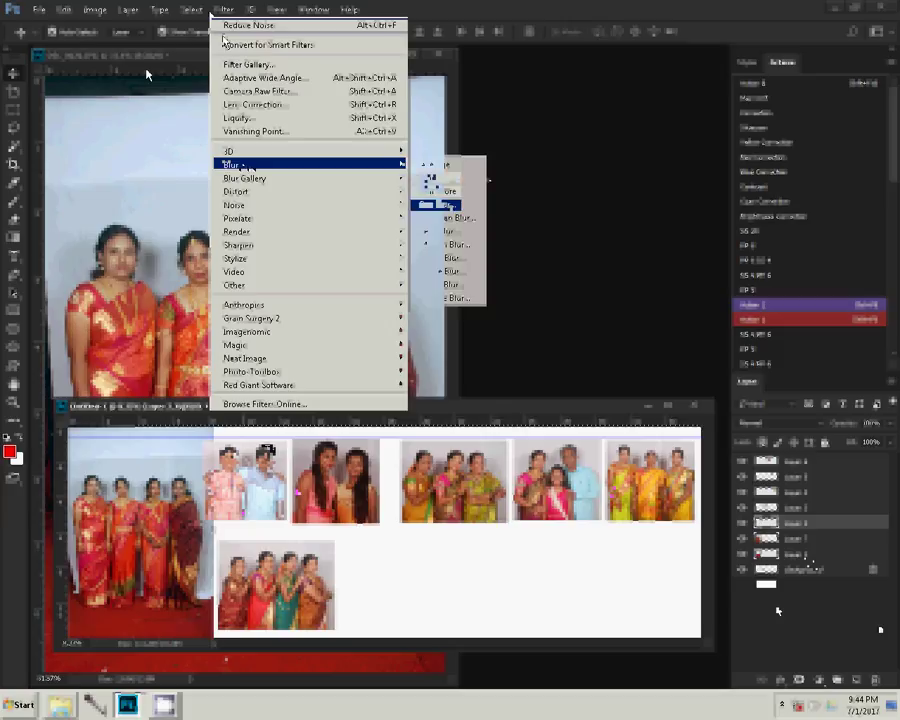
left_click(443, 203)
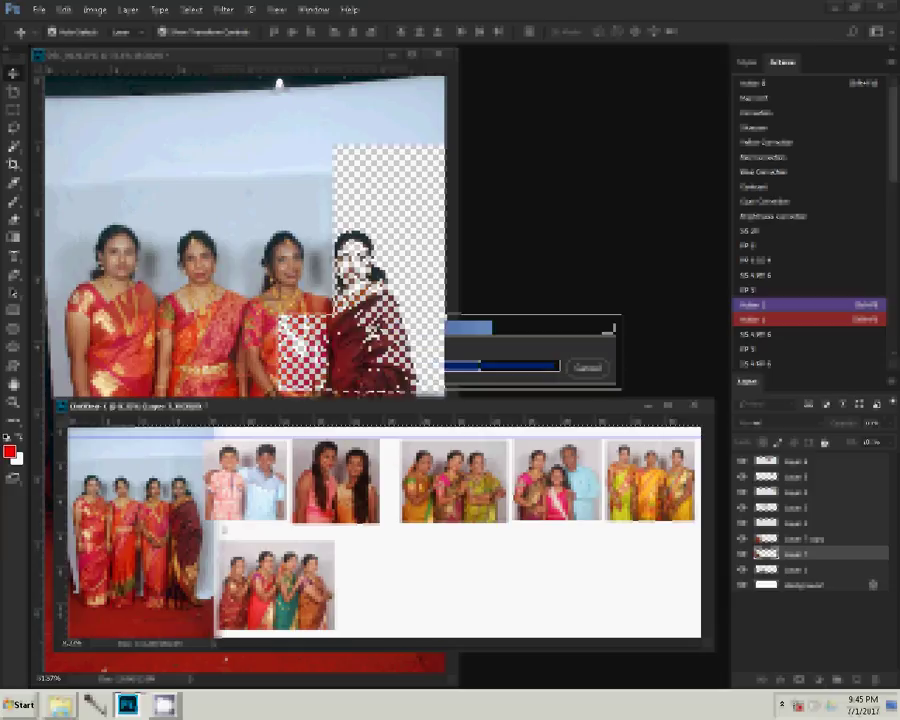
left_click(439, 54)
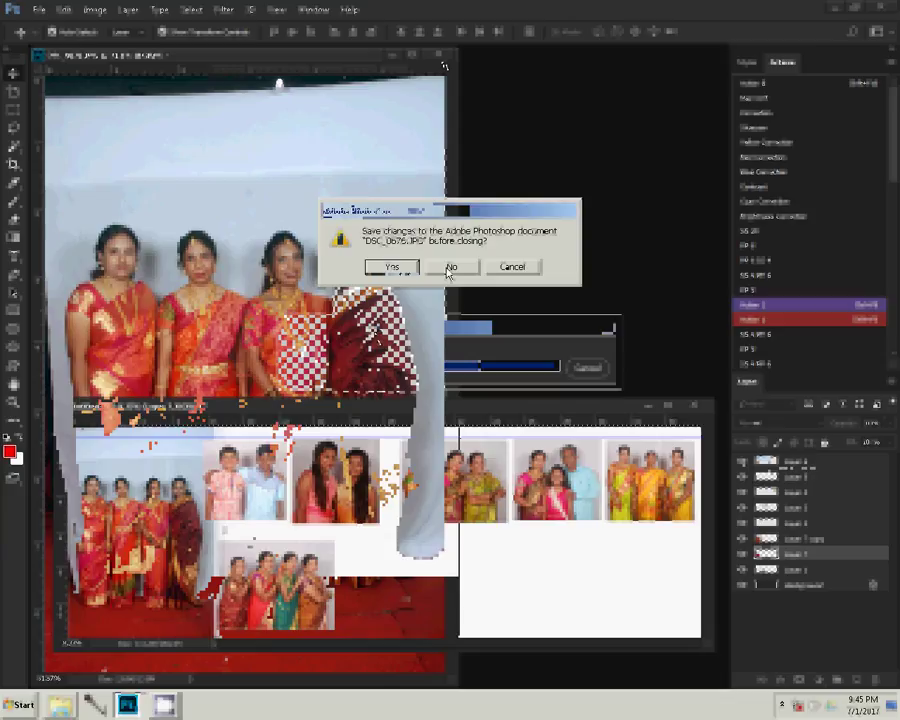
left_click(449, 268)
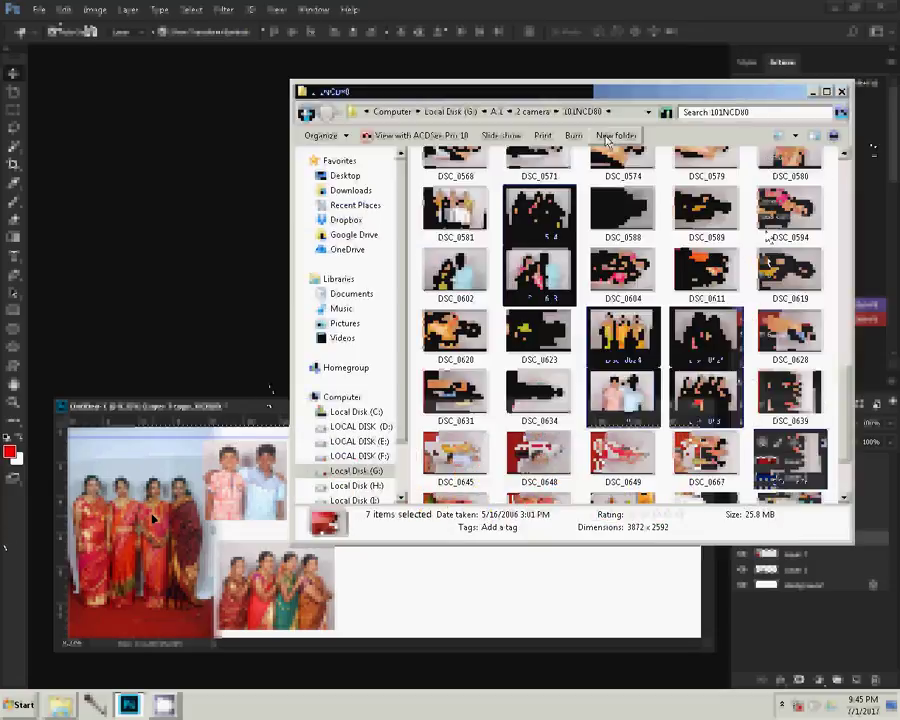
Open the Delete folder, select all its files, and return to the 101NCD80 folder.
scroll(767, 236, "up", 15)
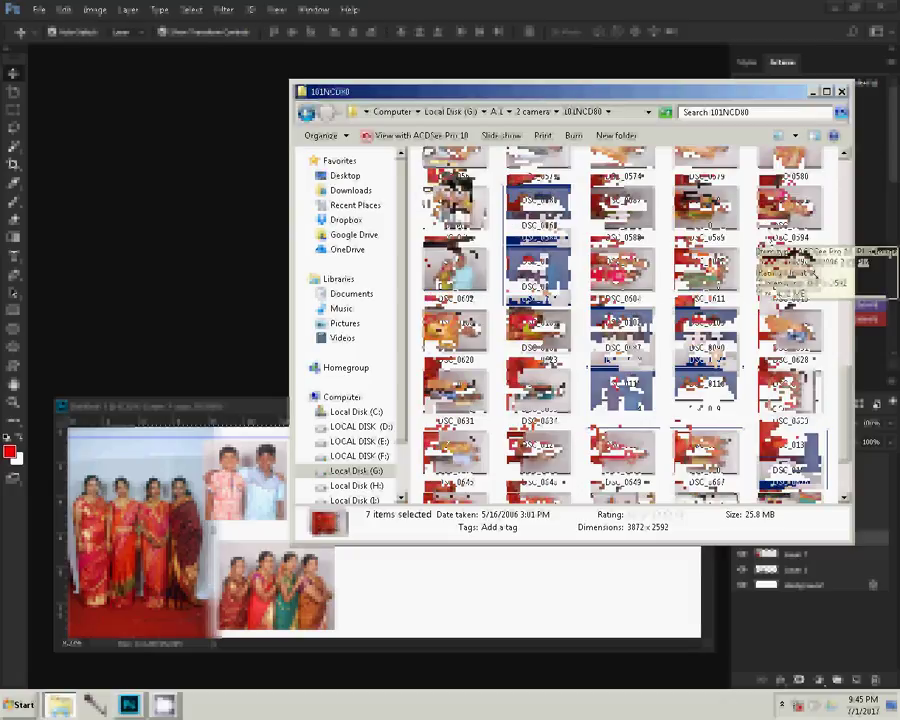
left_click(455, 190)
double_click(470, 185)
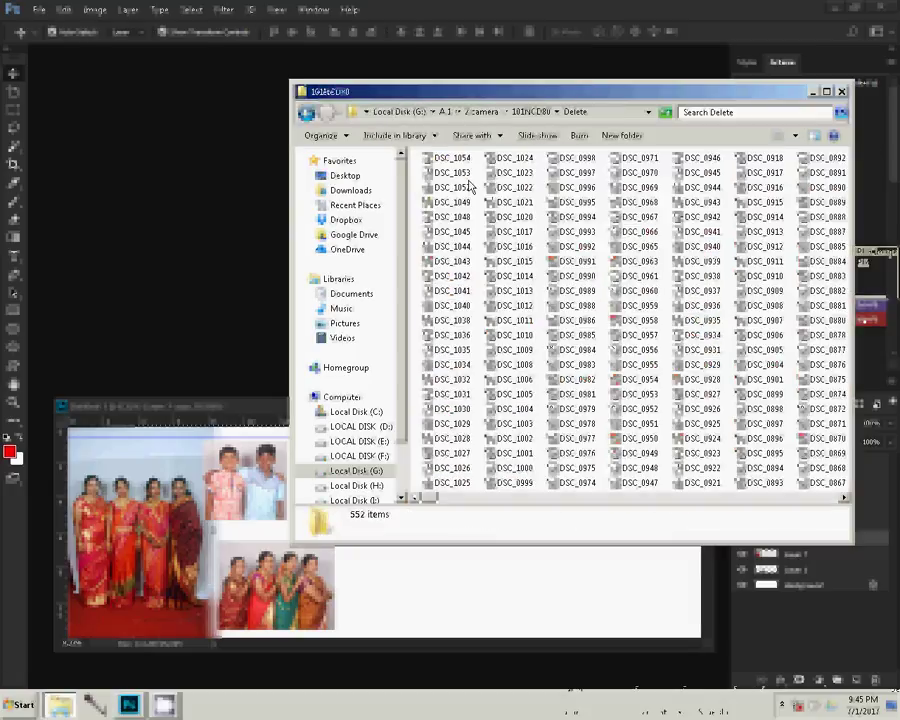
key("ctrl+a")
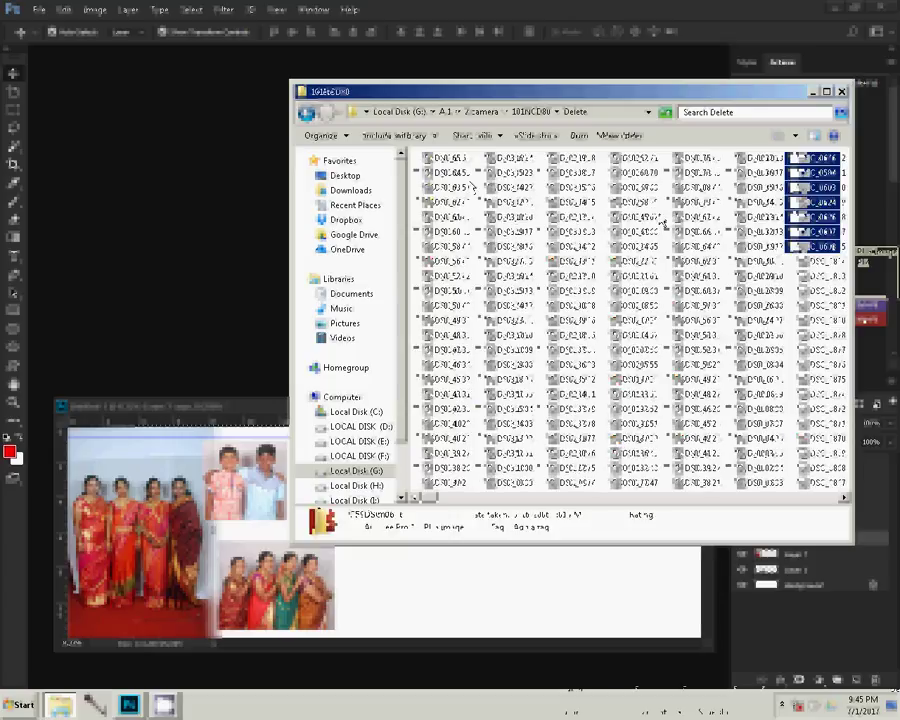
left_click(308, 114)
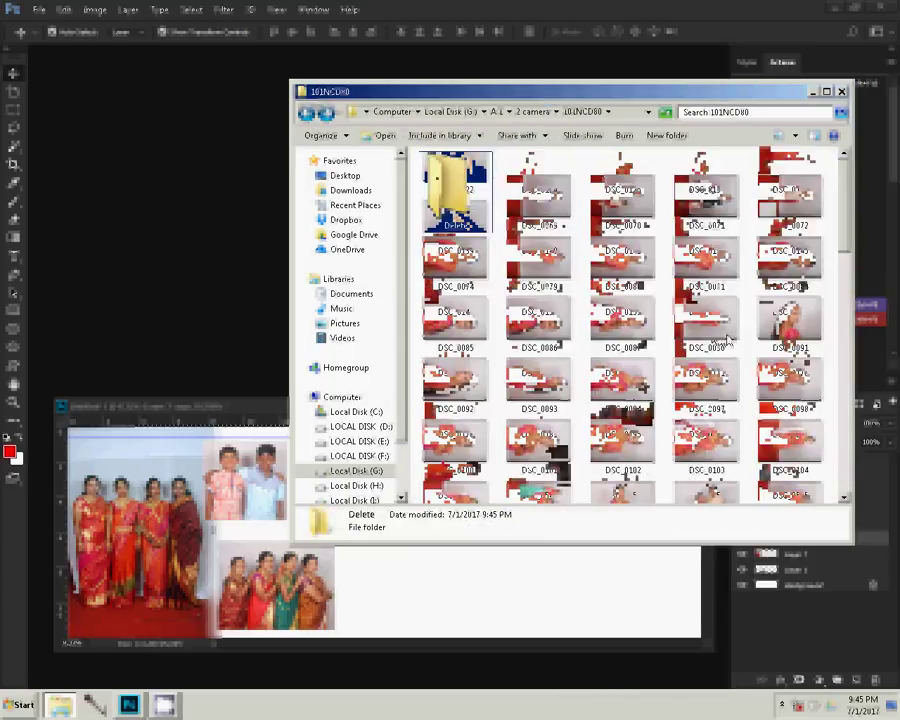
Select the DSC_0195 men's photo and place it in the collage's lower-right corner.
scroll(697, 337, "down", 3)
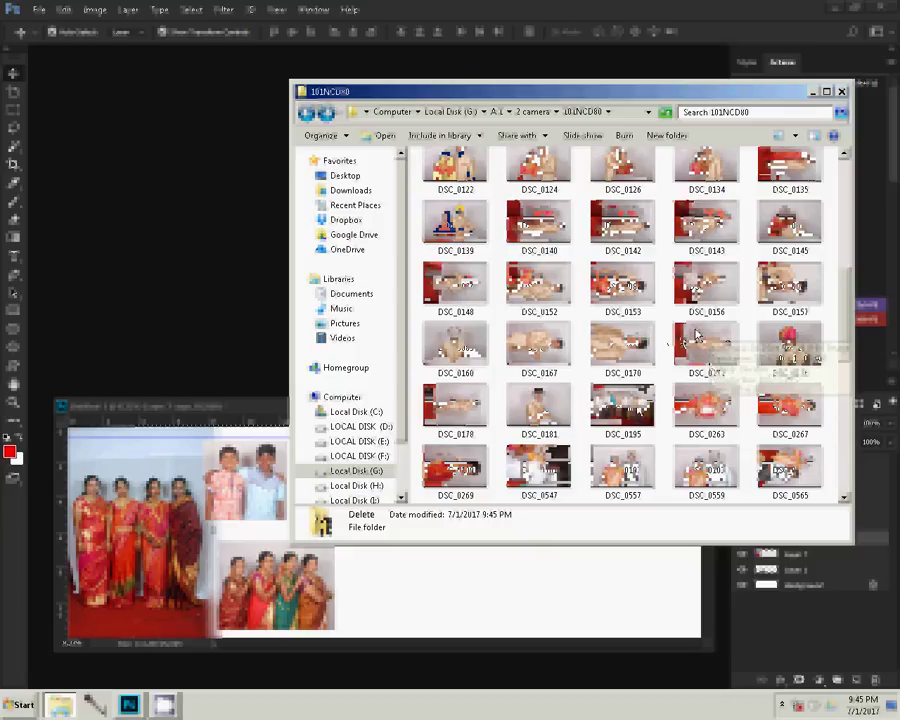
left_click_drag(697, 337, 628, 409)
left_click(626, 409)
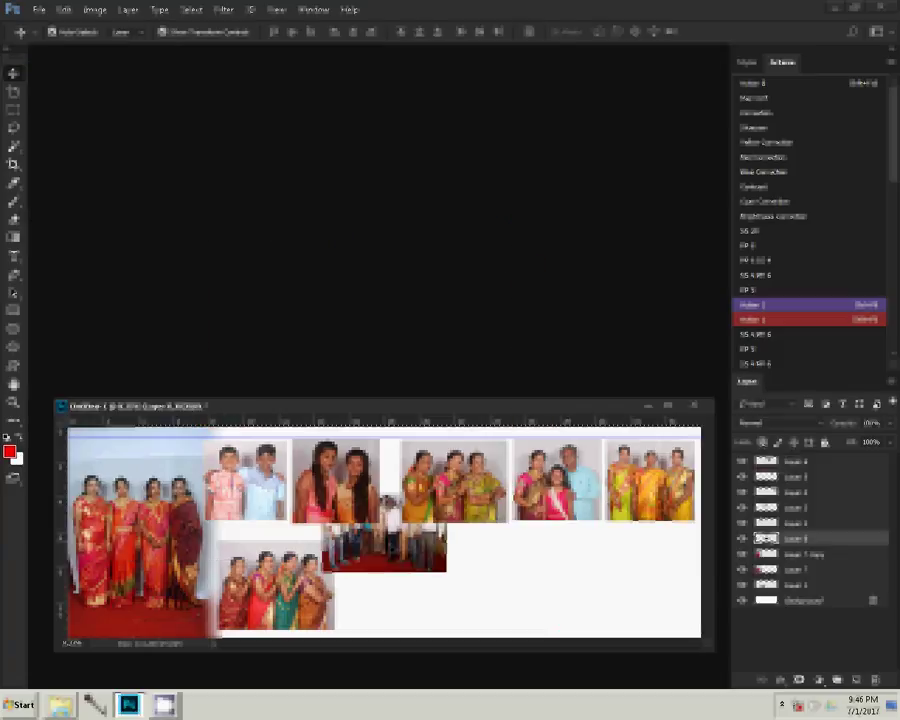
mouse_move(460, 534)
left_mouse_down()
mouse_move(683, 585)
mouse_move(715, 512)
left_mouse_up()
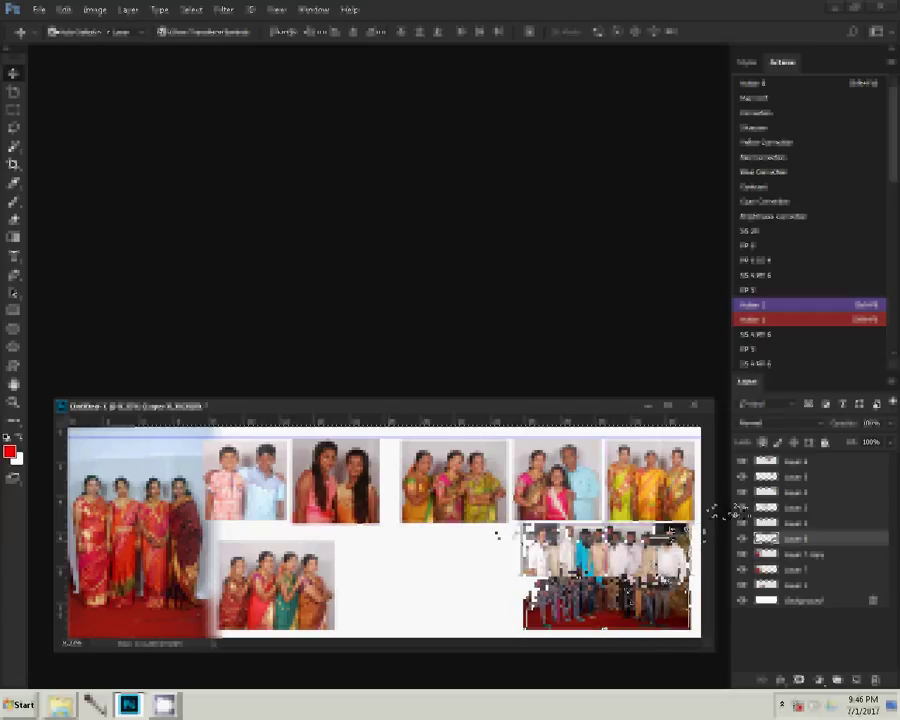
Check the Delete folder's last file, then pick the DSC_0602 couple photo from 101NCD80.
left_click(62, 703)
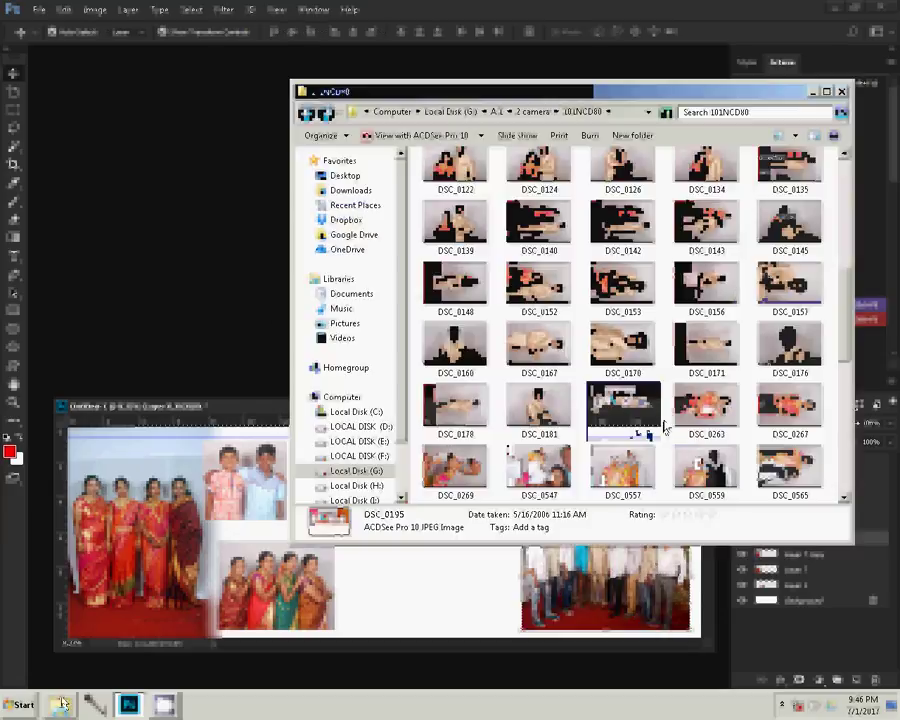
scroll(665, 425, "up", 5)
double_click(435, 183)
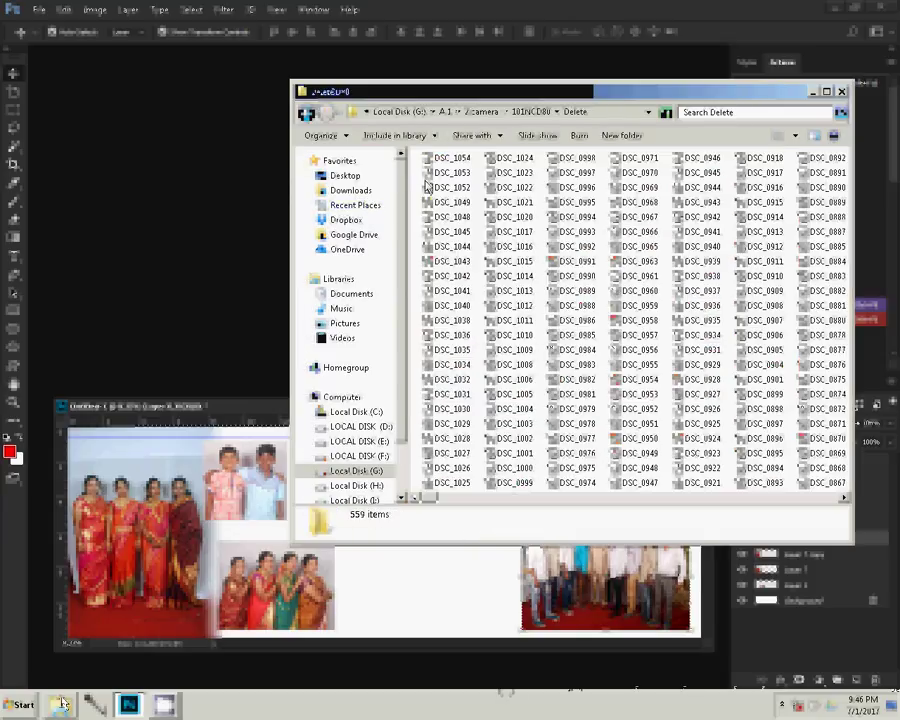
key("End")
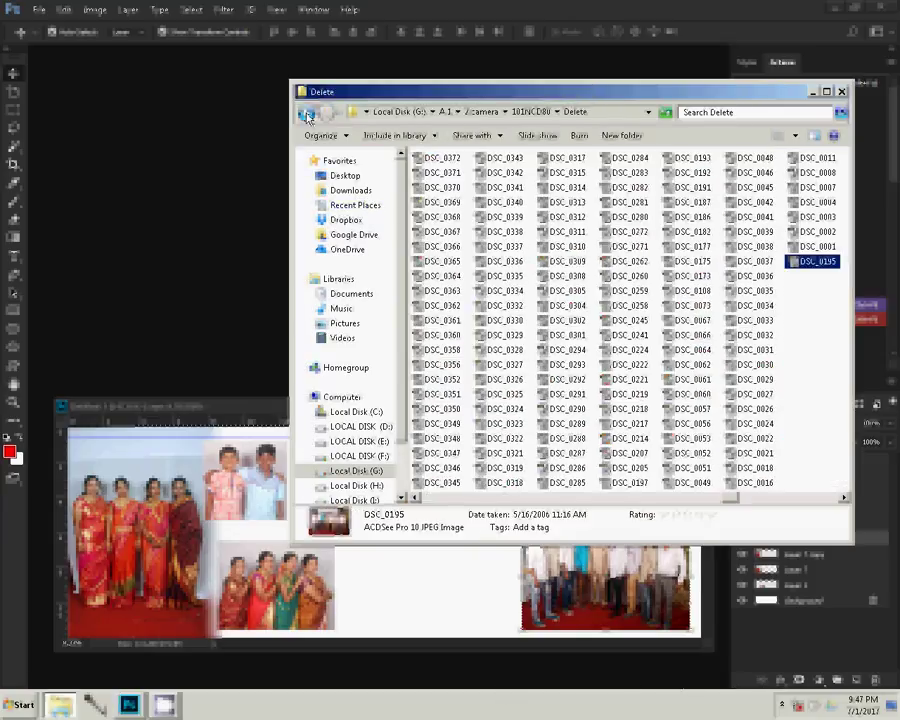
left_click(314, 117)
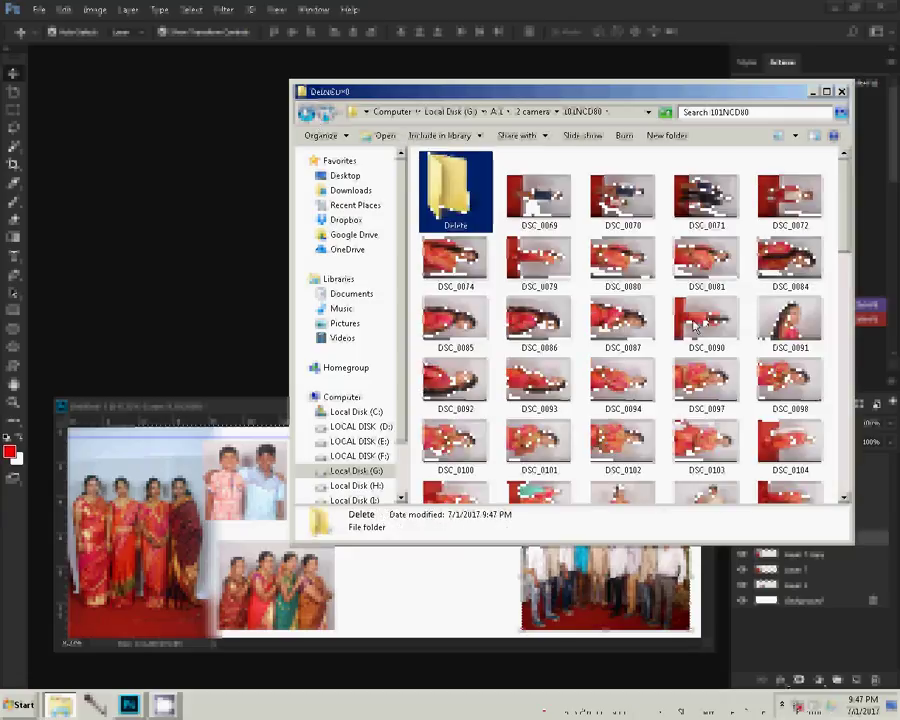
scroll(690, 322, "down", 10)
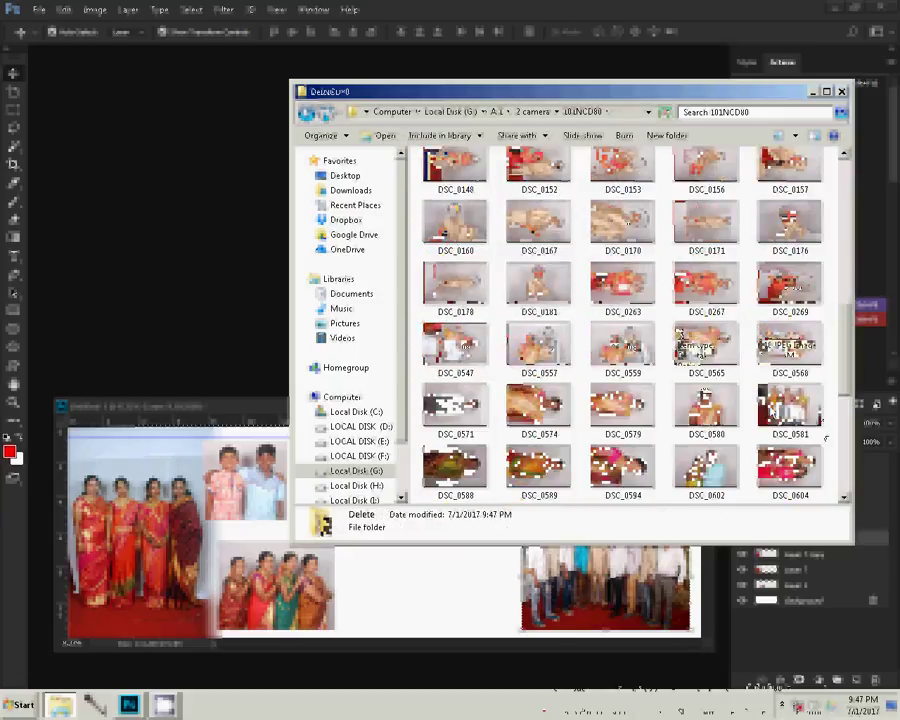
left_click(705, 465)
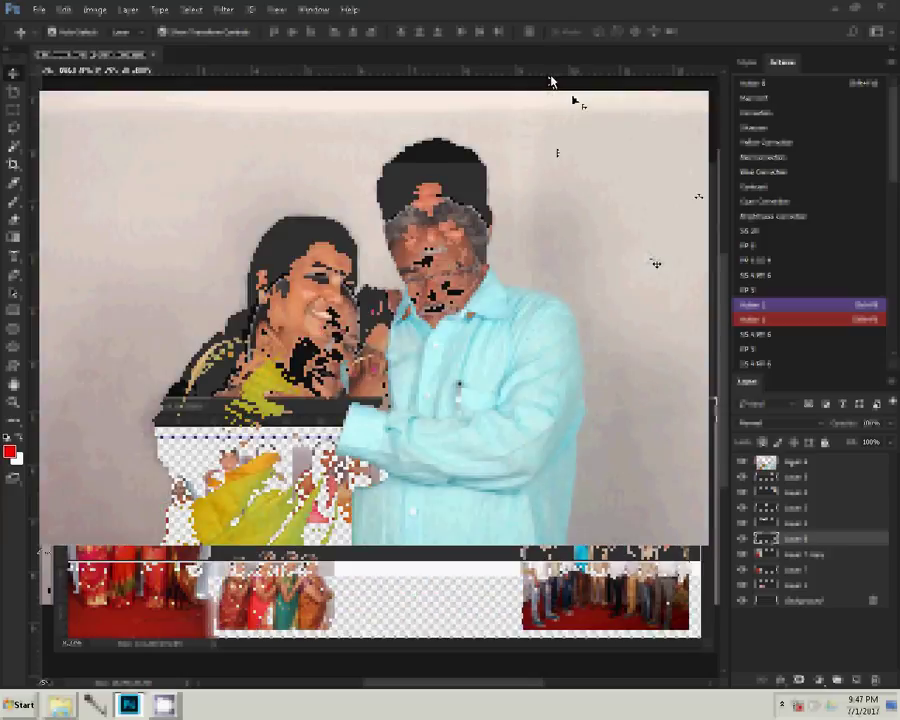
Shift the couple photo's Cyan-Red Color Balance slider toward Red and apply it.
key("ctrl+b")
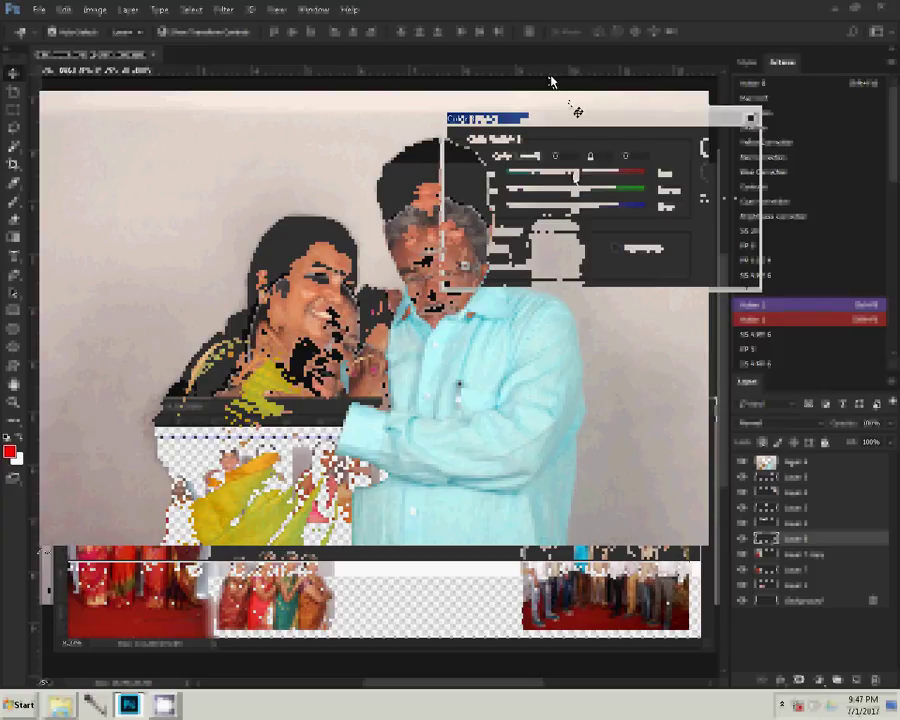
left_click_drag(575, 178, 578, 212)
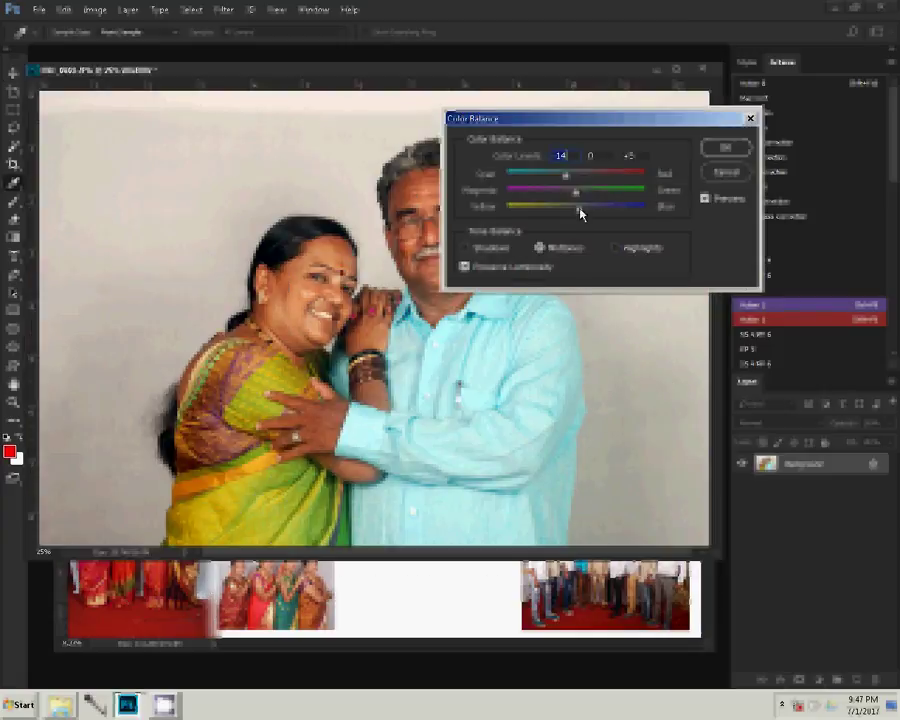
left_click(743, 147)
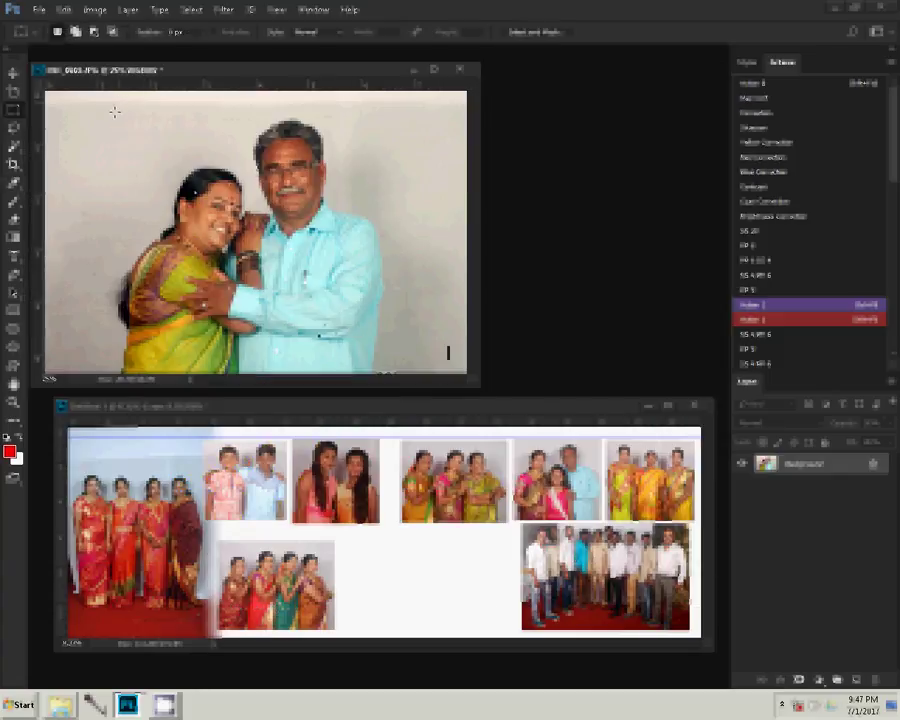
Paste a rectangular selection of the couple into the collage, then close the source unsaved.
left_click_drag(115, 112, 391, 376)
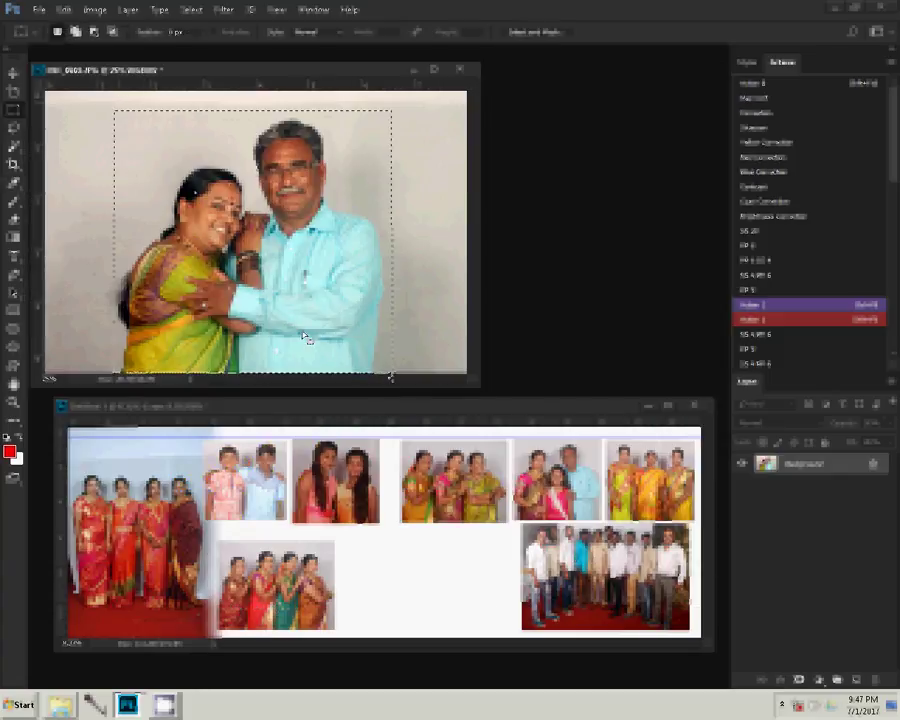
key("Left")
key("Left")
key("Left")
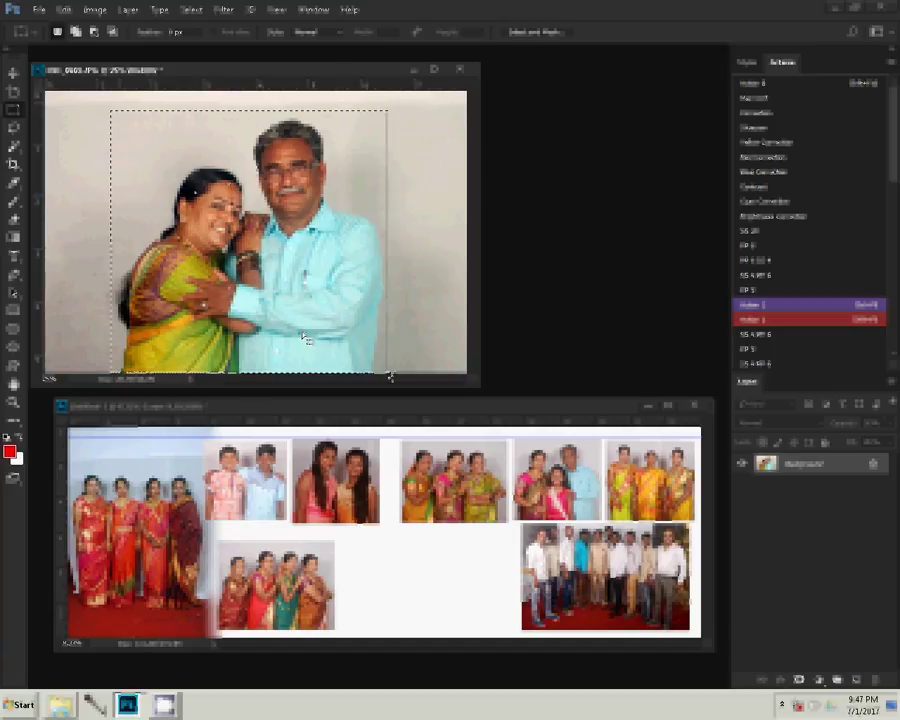
left_click(468, 527)
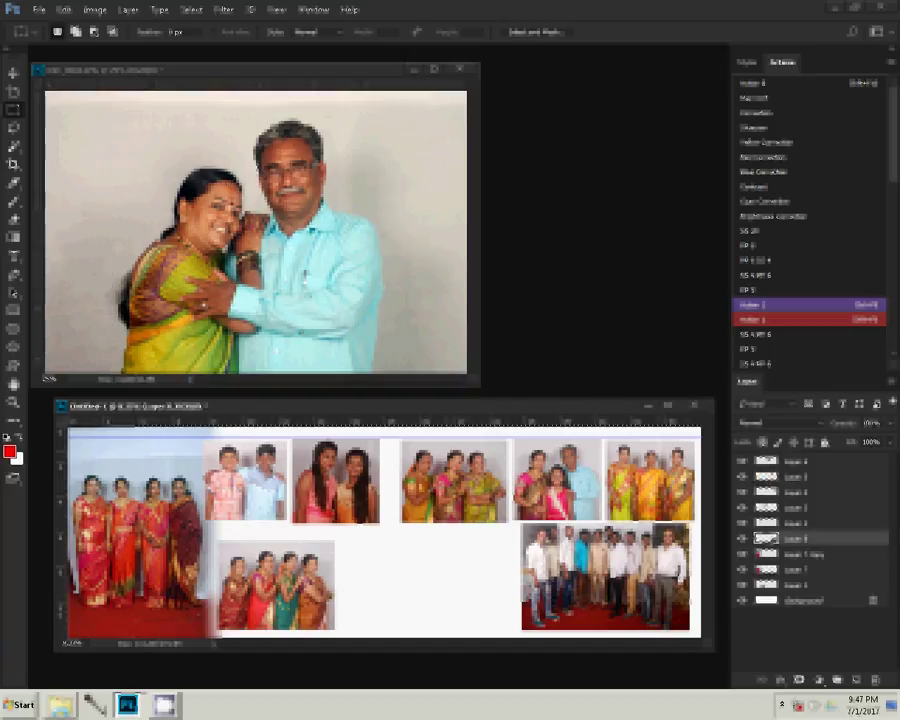
key("ctrl")
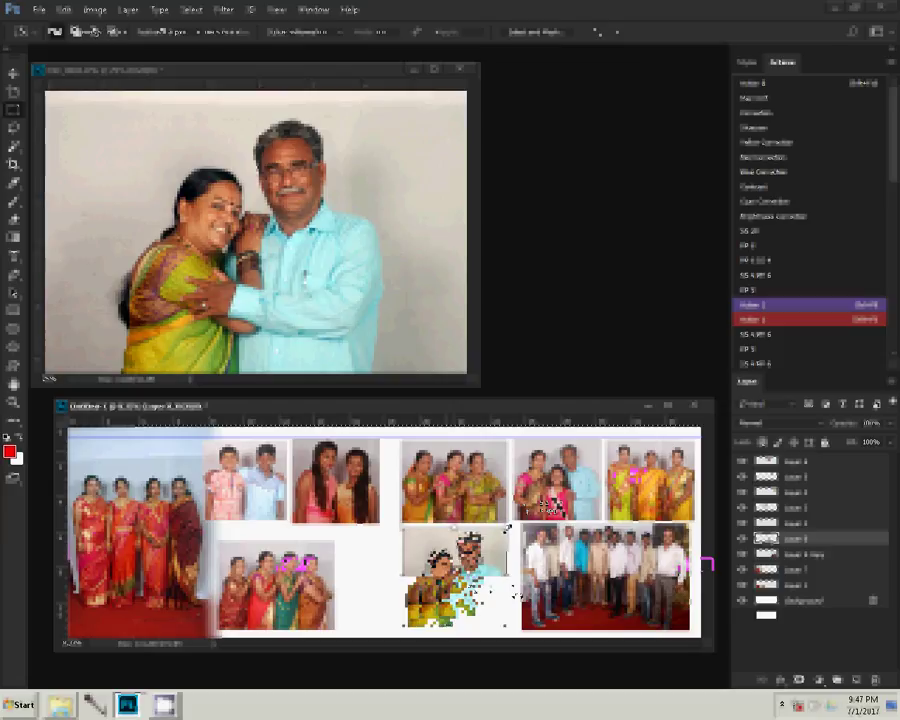
left_click_drag(508, 527, 509, 527)
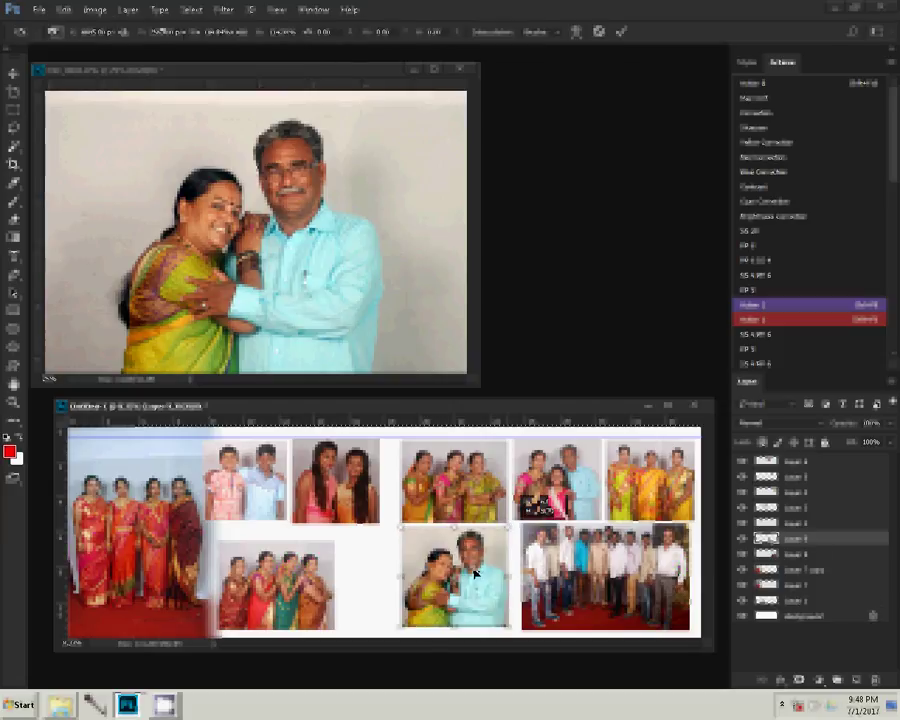
left_click(462, 72)
key("n")
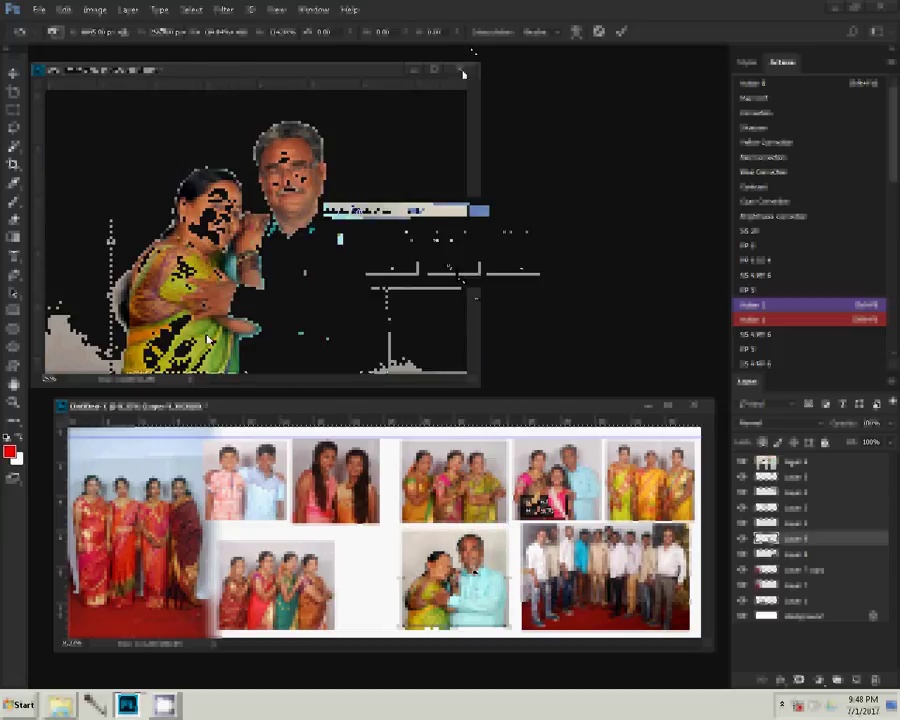
Move the bottom-row four-women photo right and enlarge it to fill its slot.
left_click_drag(286, 535, 330, 530)
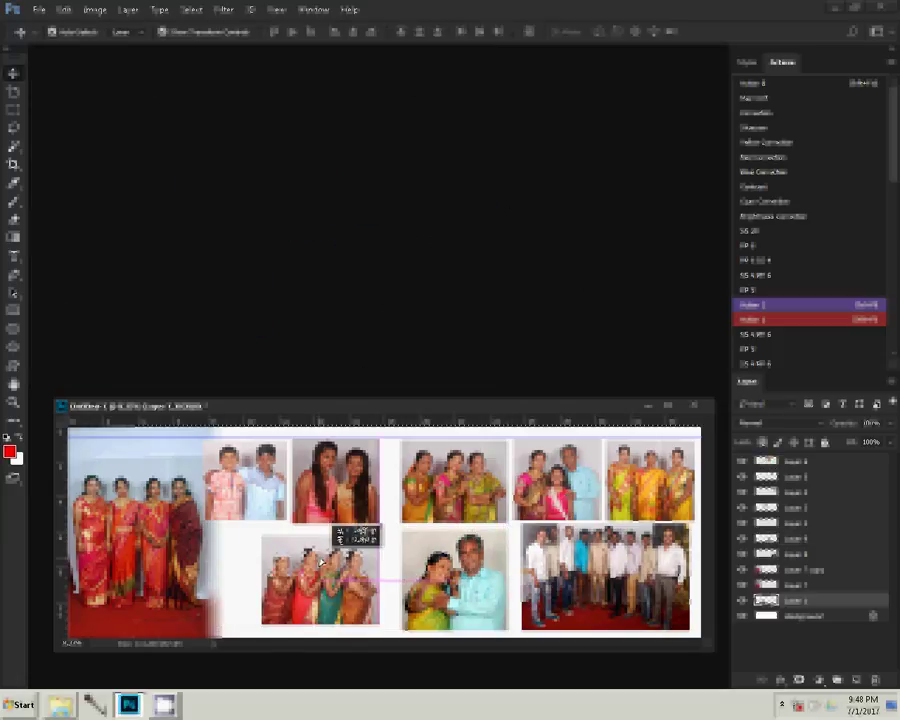
mouse_move(330, 522)
left_mouse_down()
mouse_move(312, 524)
mouse_move(318, 558)
mouse_move(371, 527)
left_mouse_up()
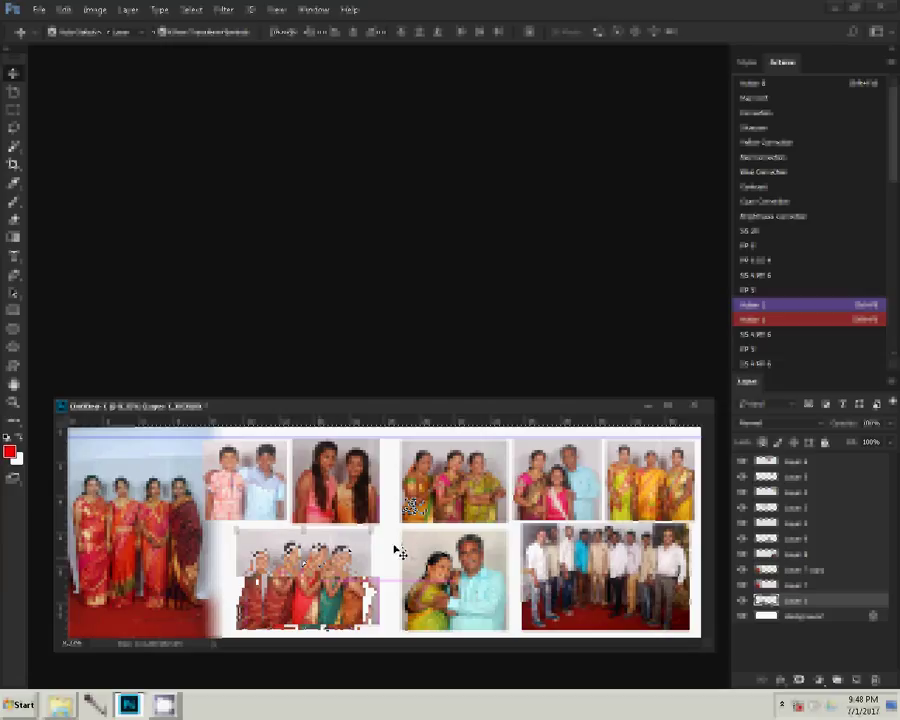
key("Return")
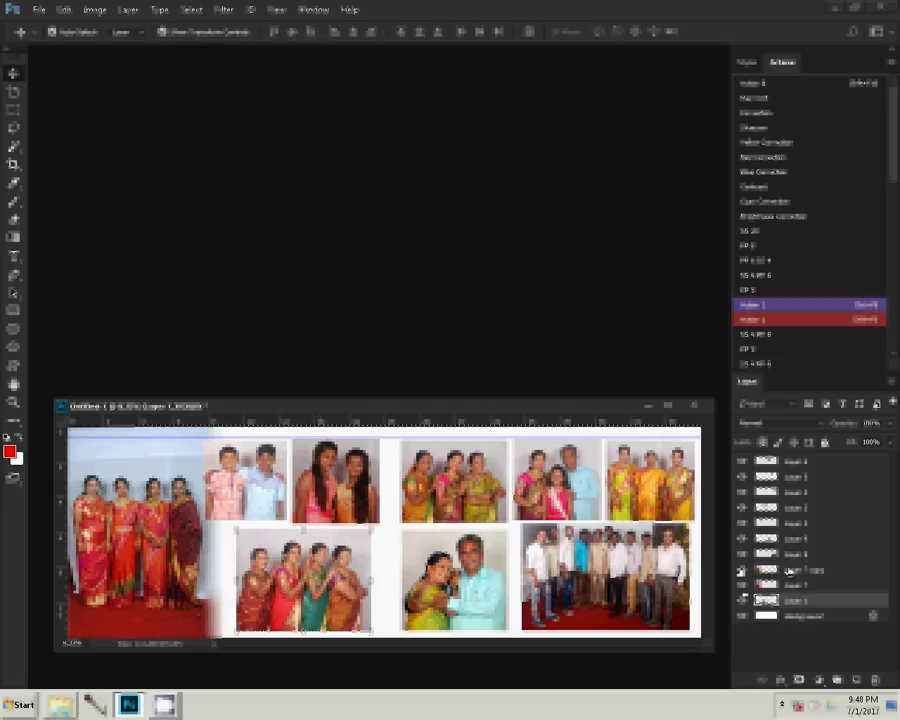
Hide the red-sari and background layers and add a blue-yellow-blue gradient Stroke effect.
left_click(742, 599)
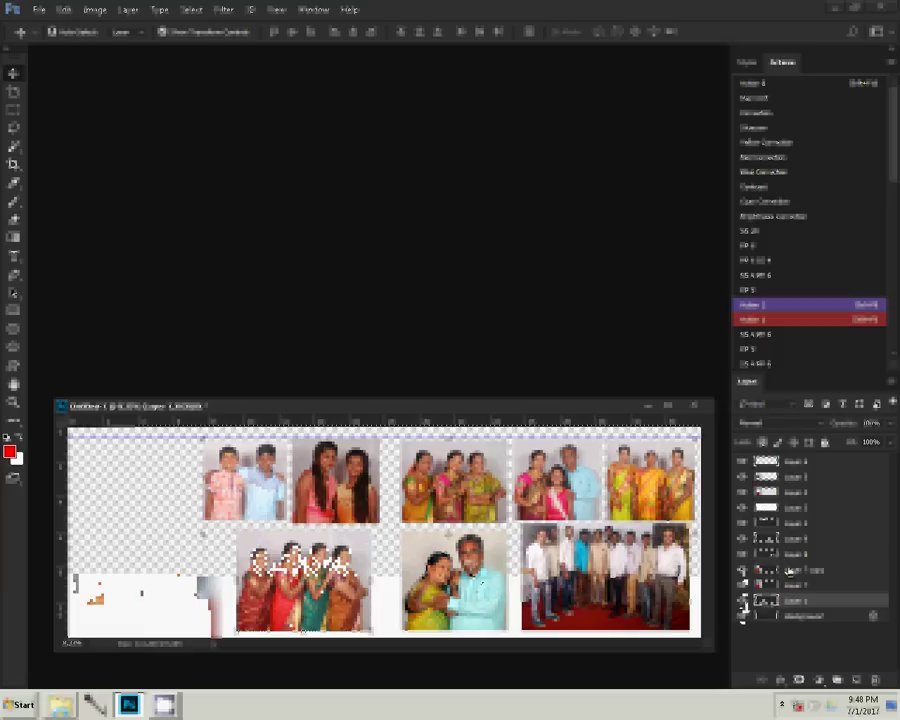
left_click(781, 680)
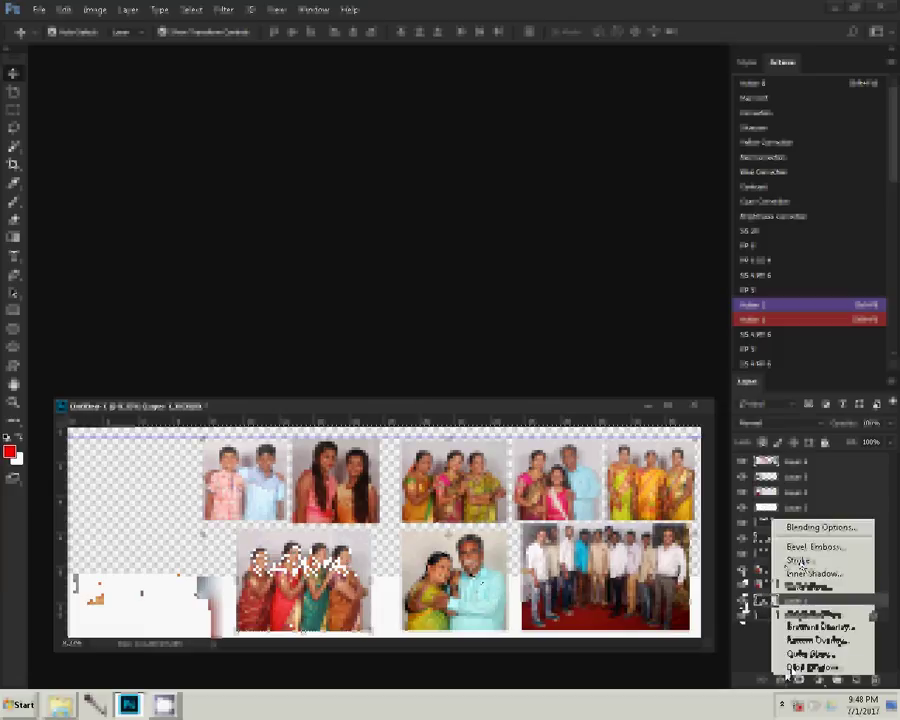
left_click(799, 560)
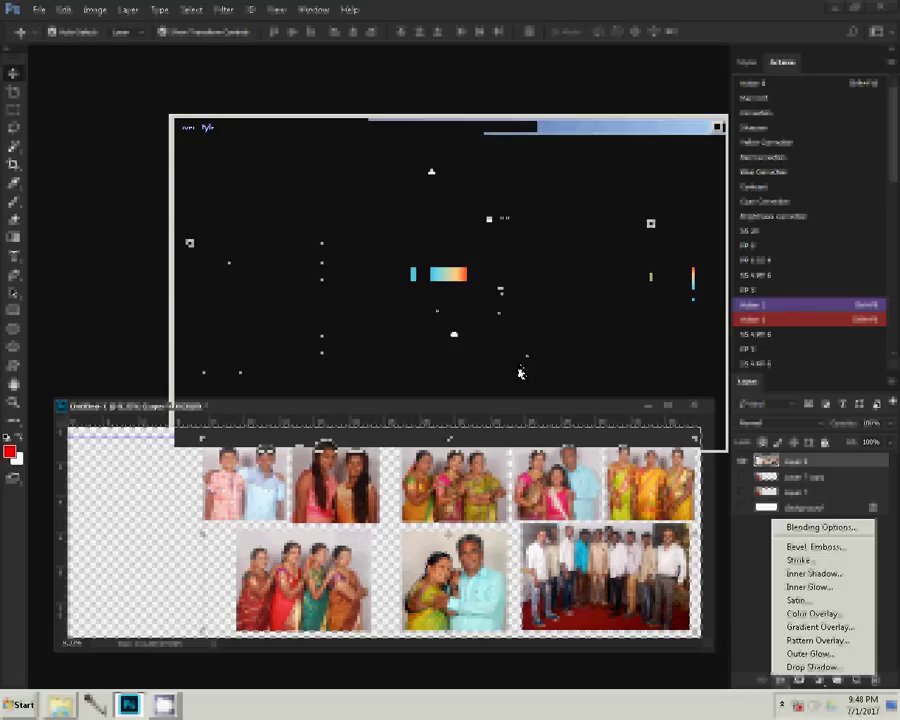
left_click(459, 275)
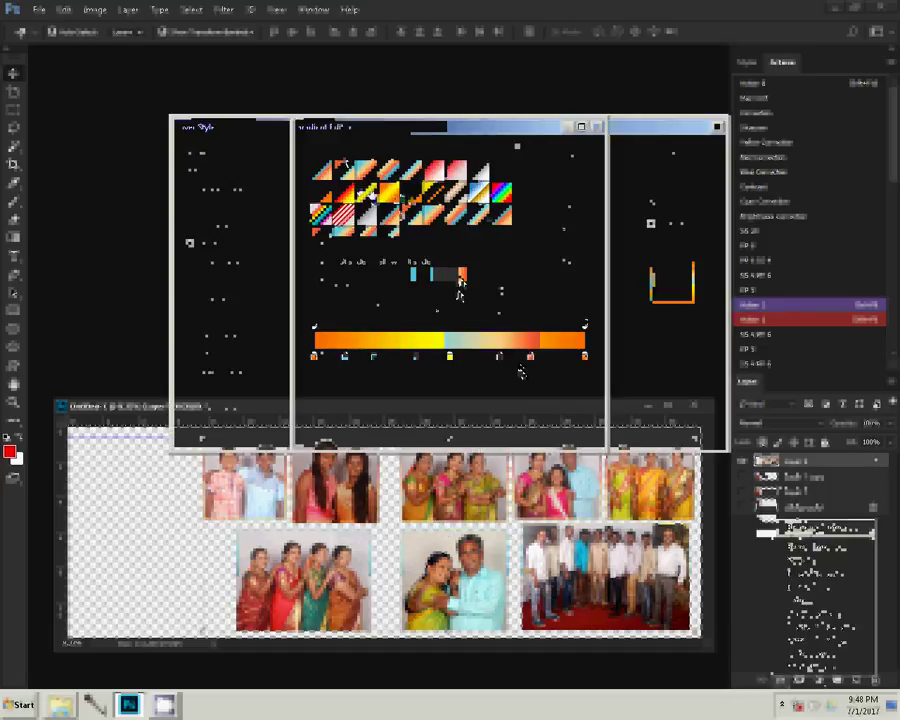
left_click(389, 191)
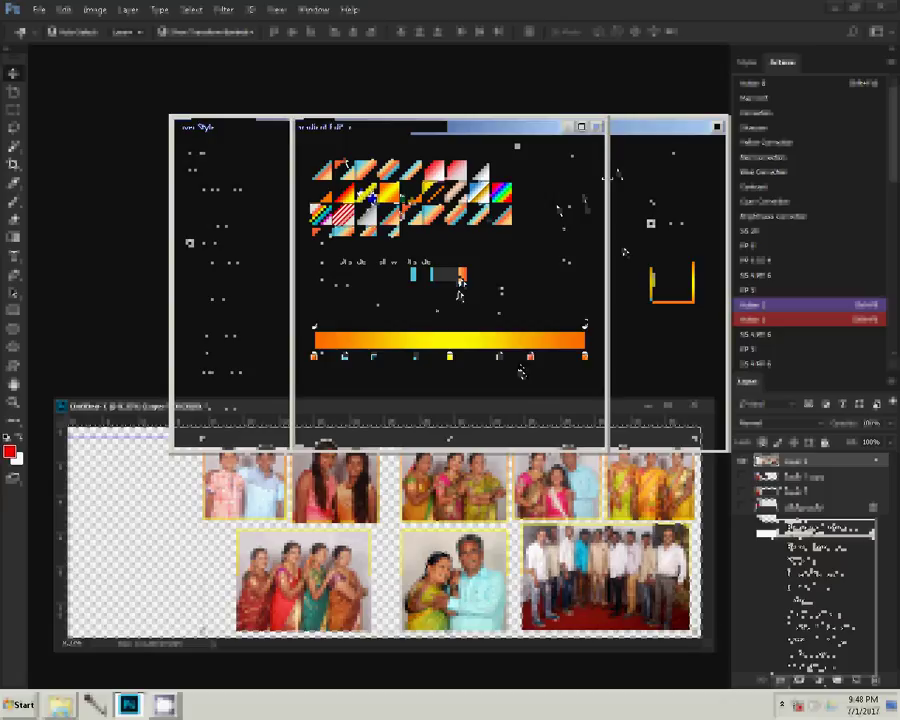
left_click(433, 187)
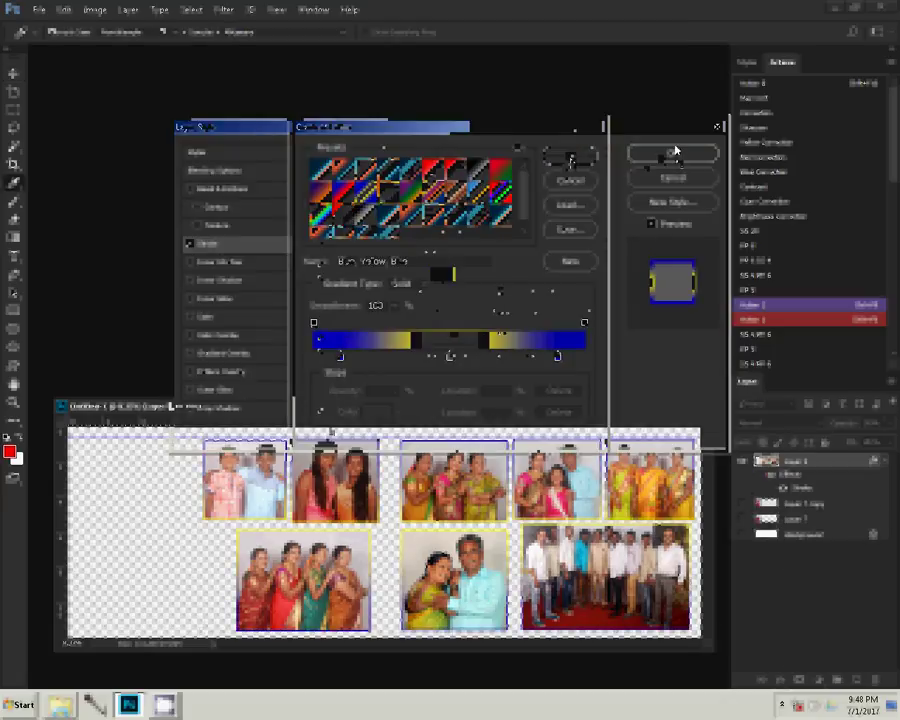
Make the red-sari photo and white background layers visible again.
left_click(744, 519)
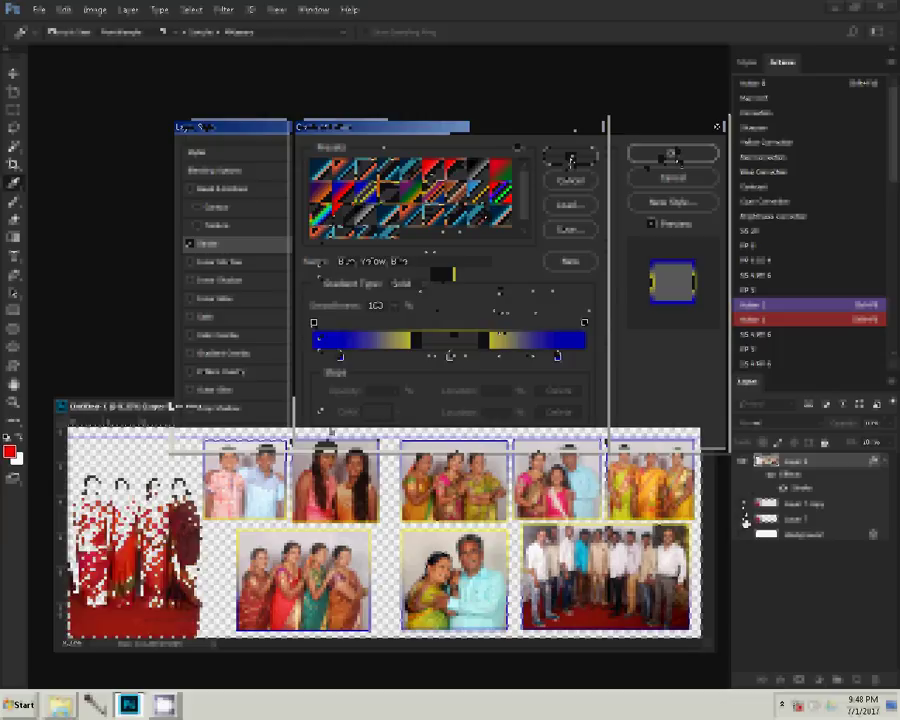
left_click(742, 536)
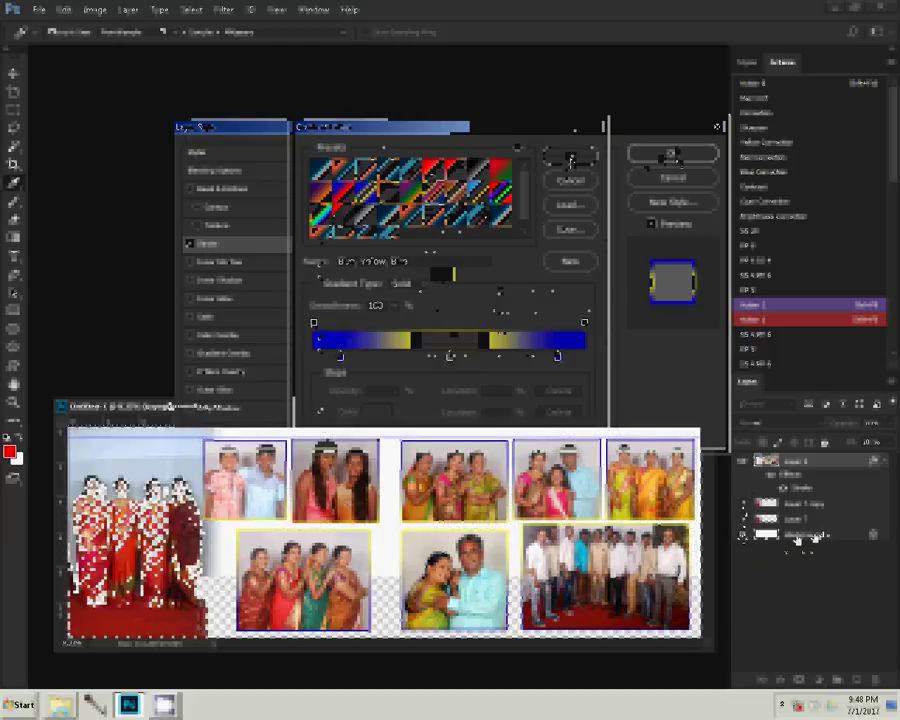
left_click(818, 680)
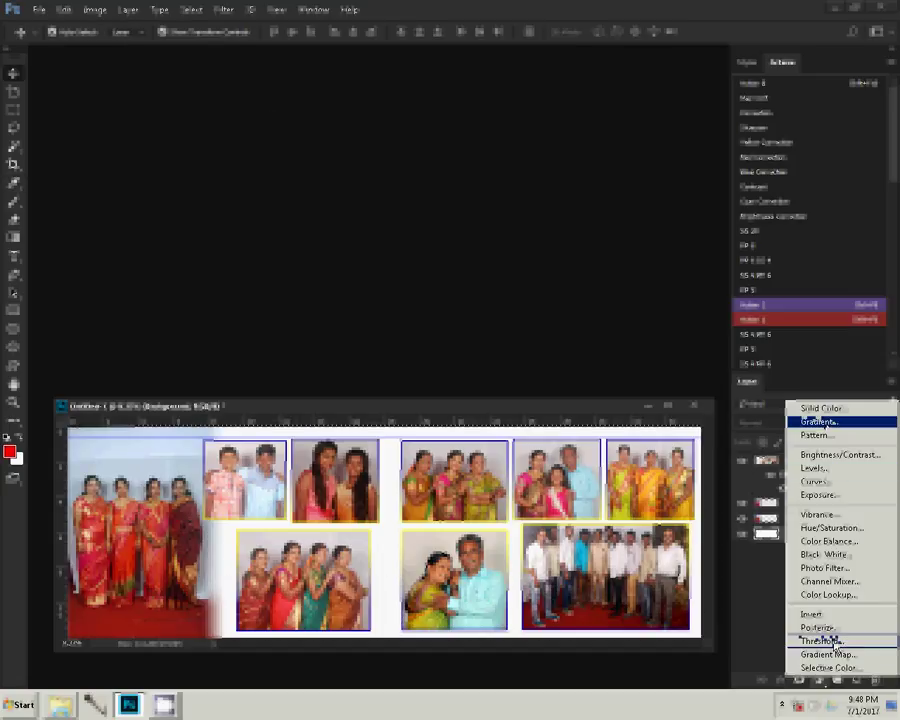
Add a Pattern Fill layer using the dark blue square pattern behind the photos.
left_click(815, 435)
left_click(348, 268)
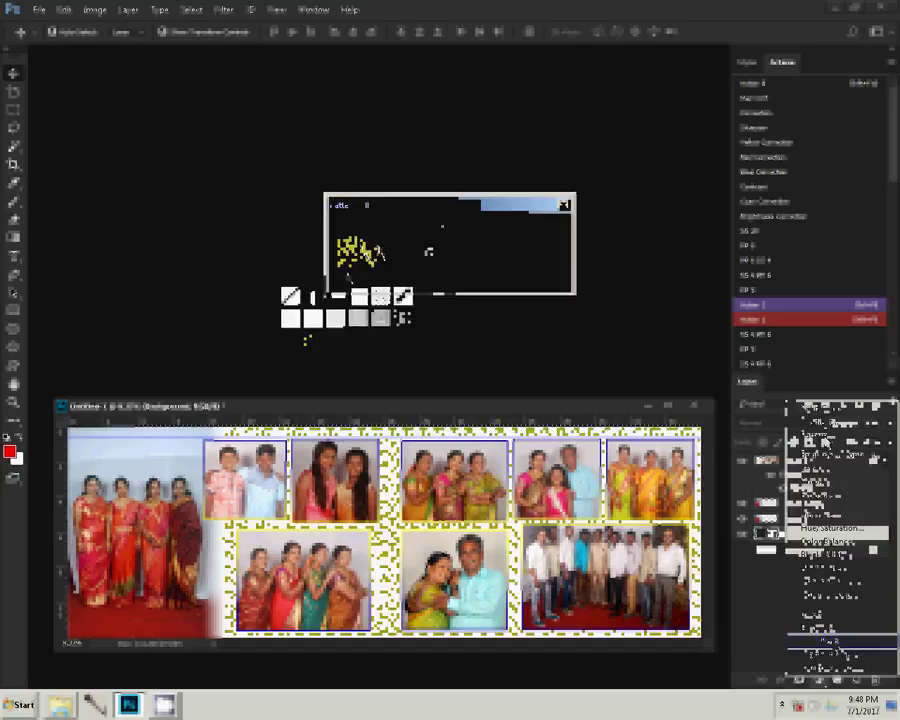
left_click(304, 346)
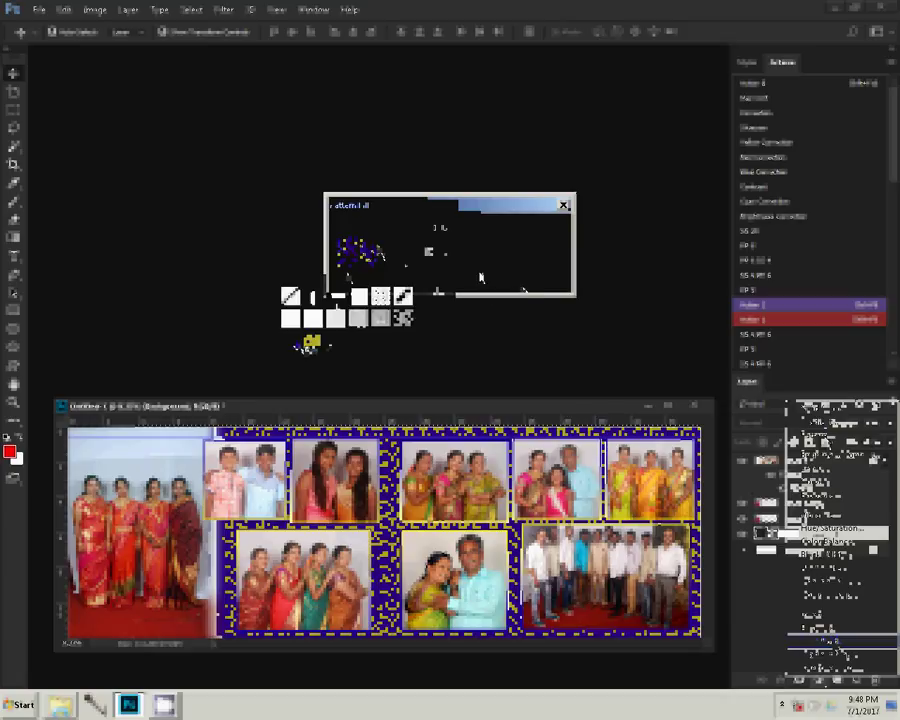
left_click(403, 318)
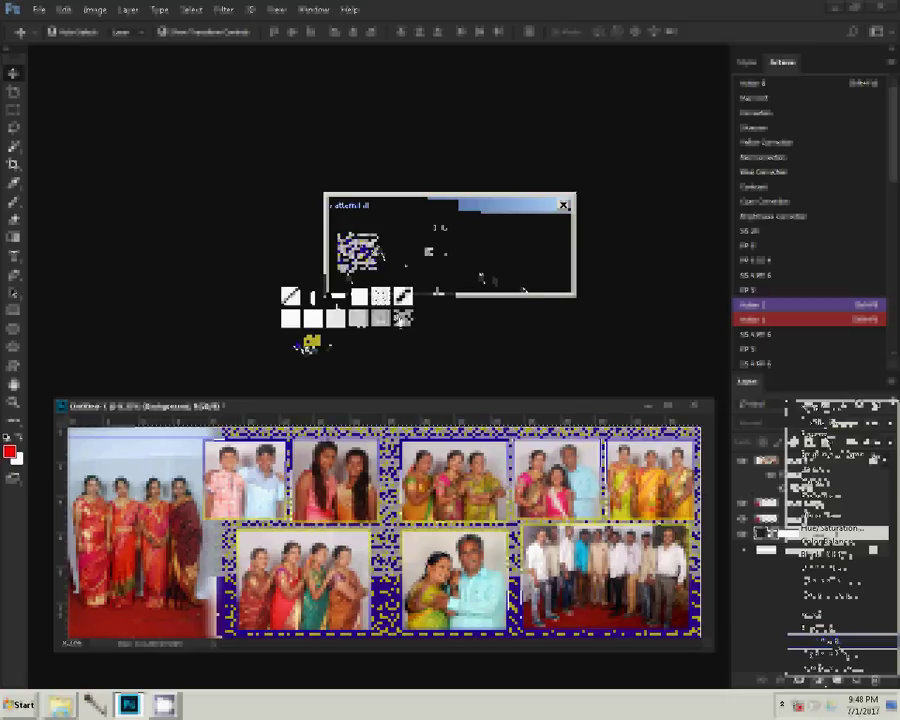
left_click(379, 318)
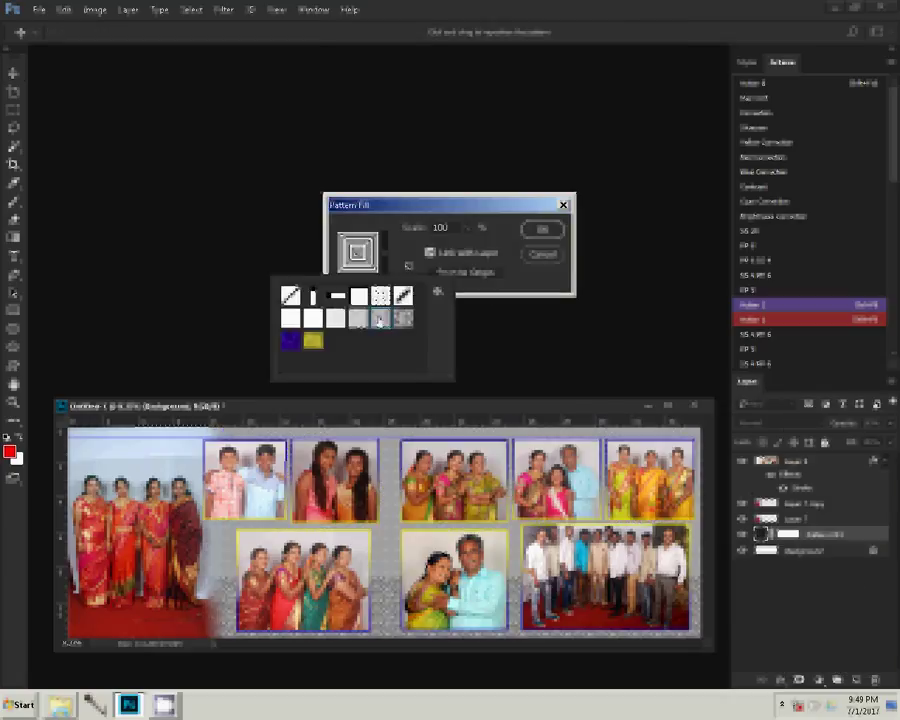
left_click(290, 341)
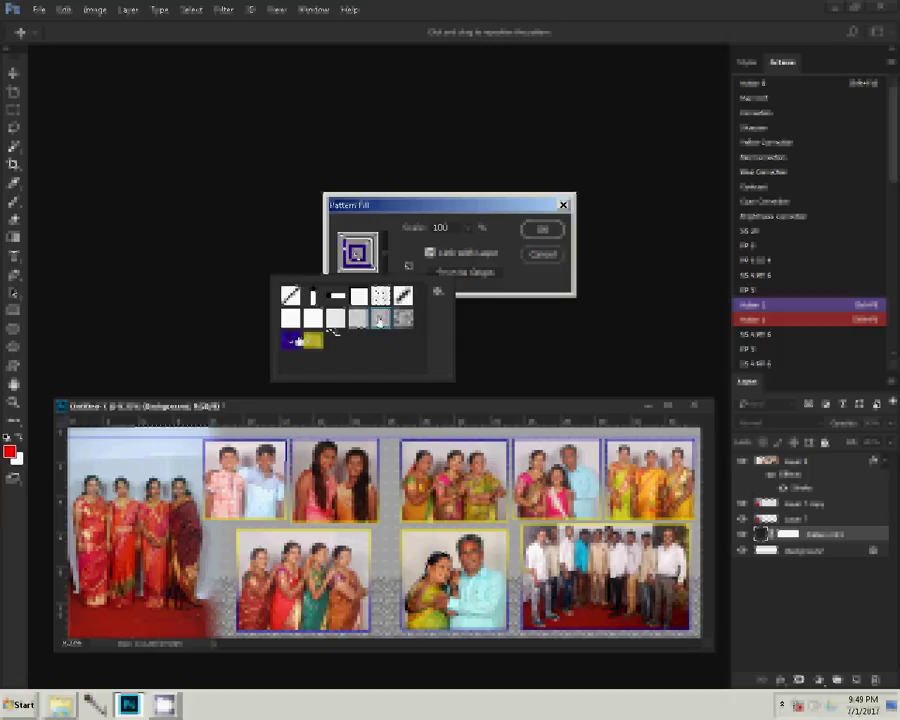
left_click(555, 230)
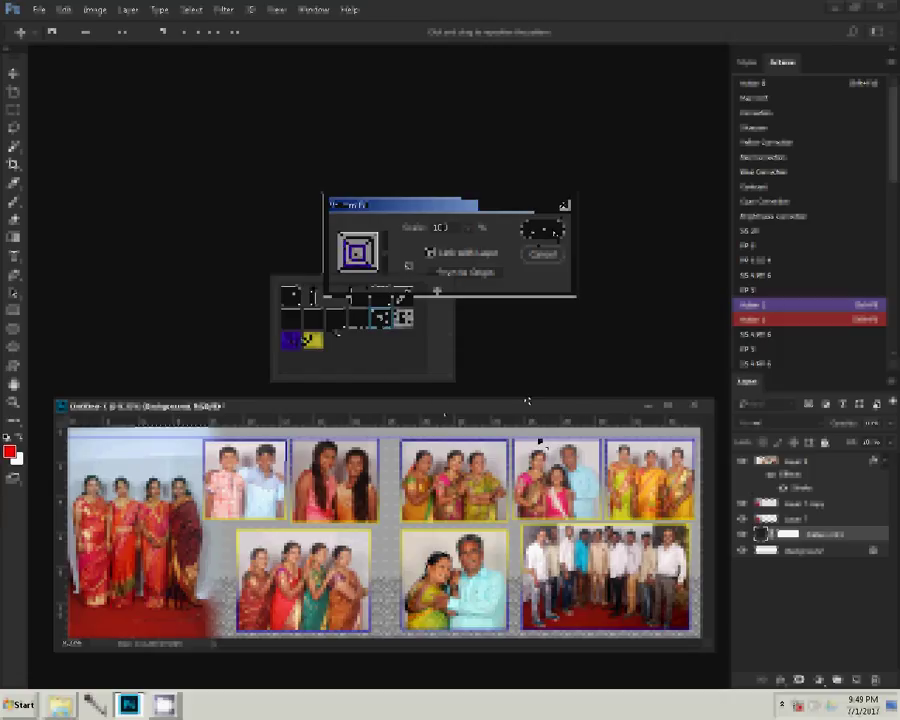
Save the collage as 183.psd in Photoshop (*.PSD) format.
left_click(38, 10)
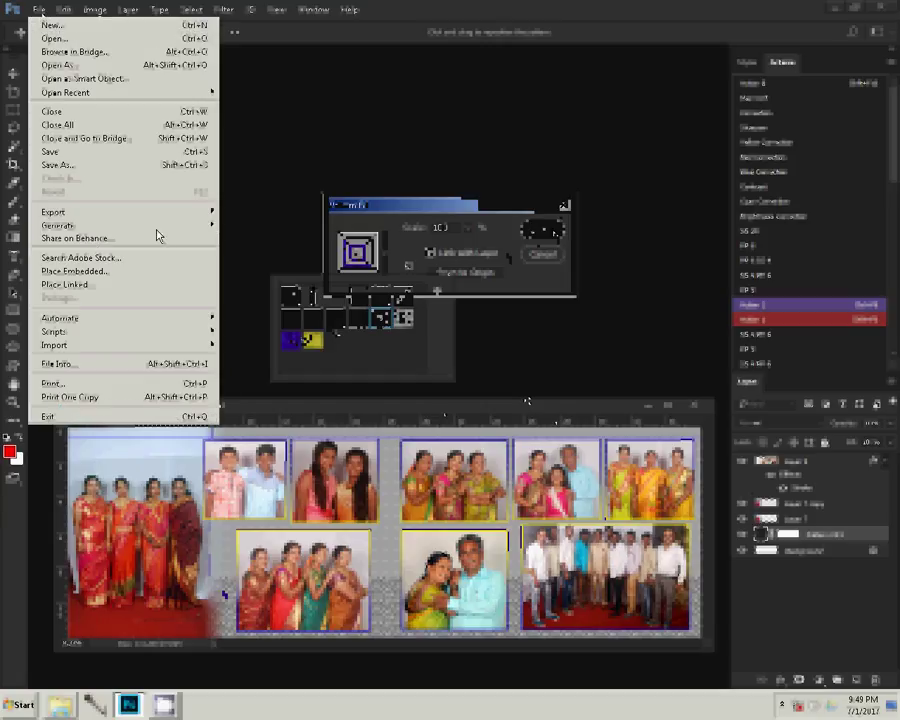
key("Escape")
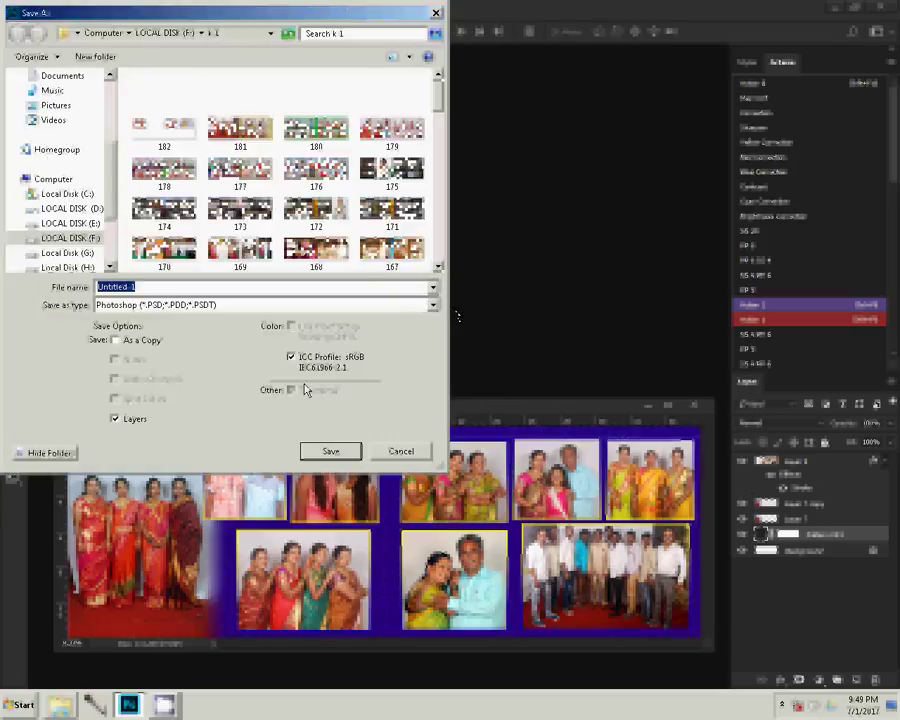
type("1")
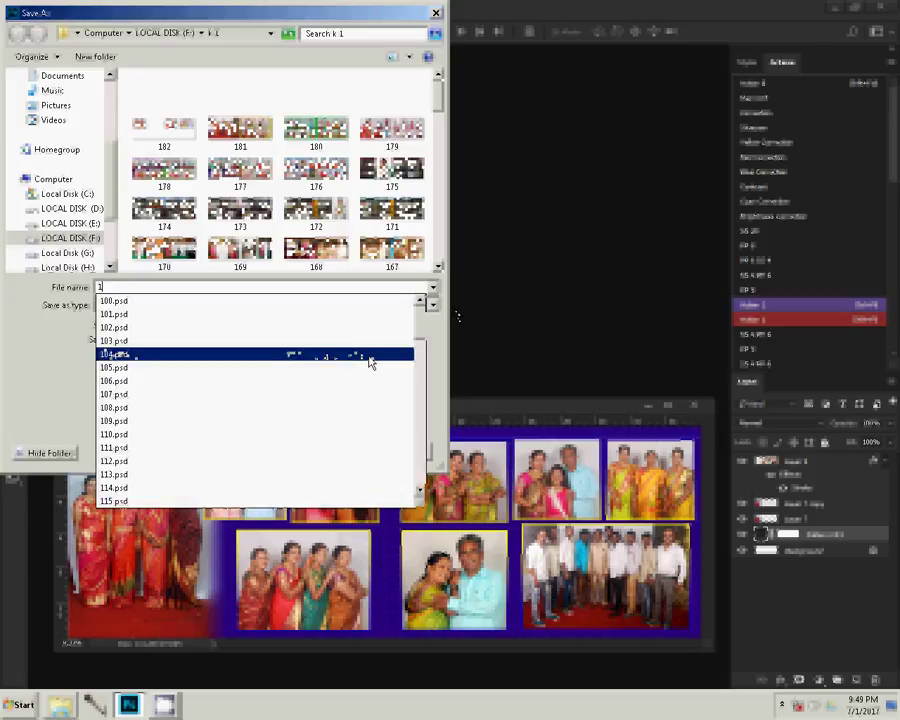
type("83")
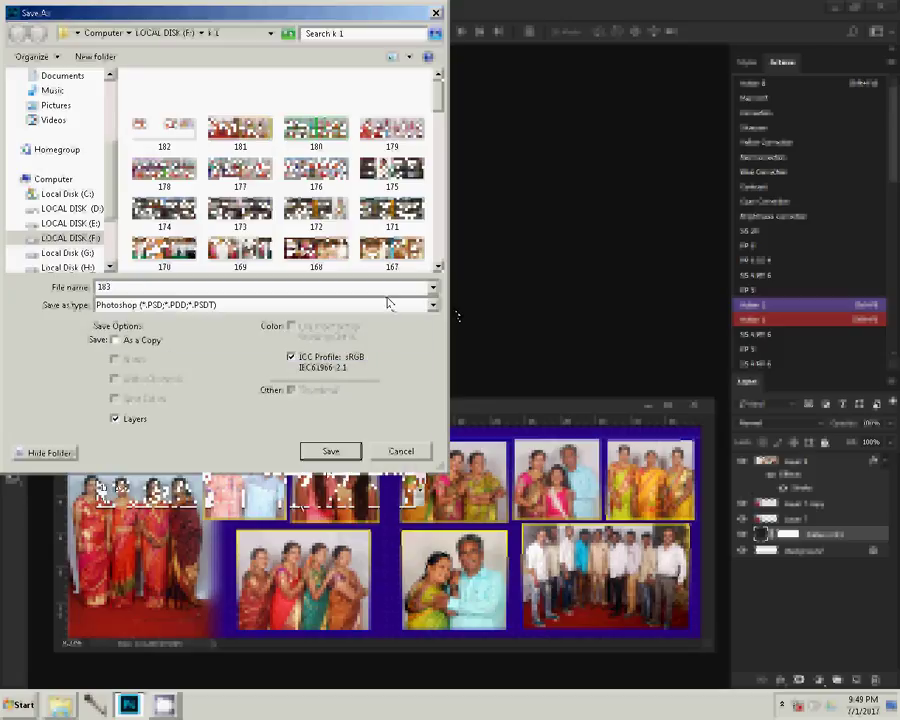
key("Return")
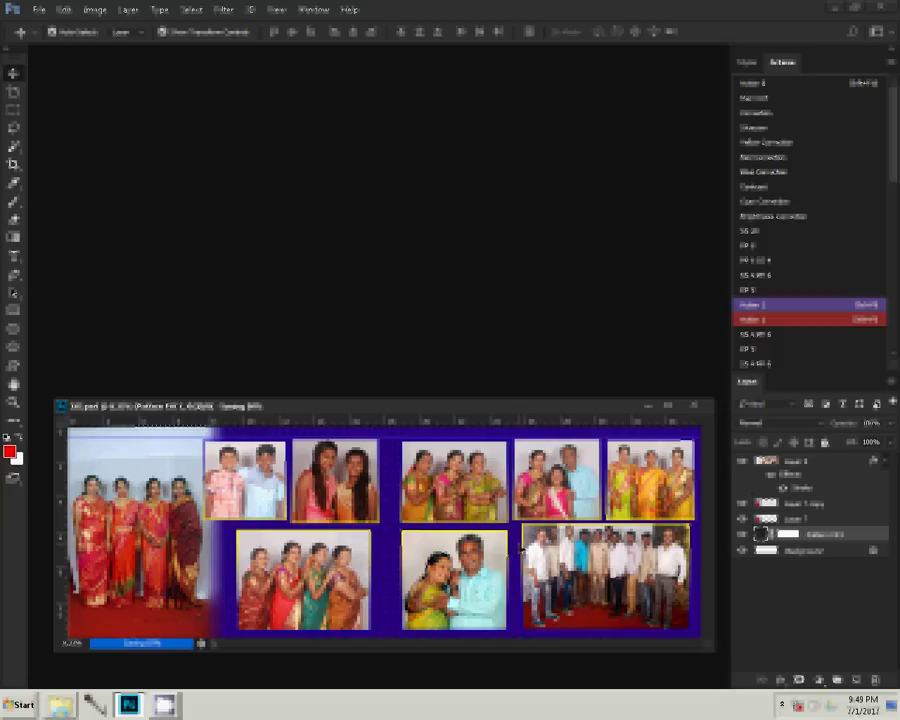
left_click(136, 644)
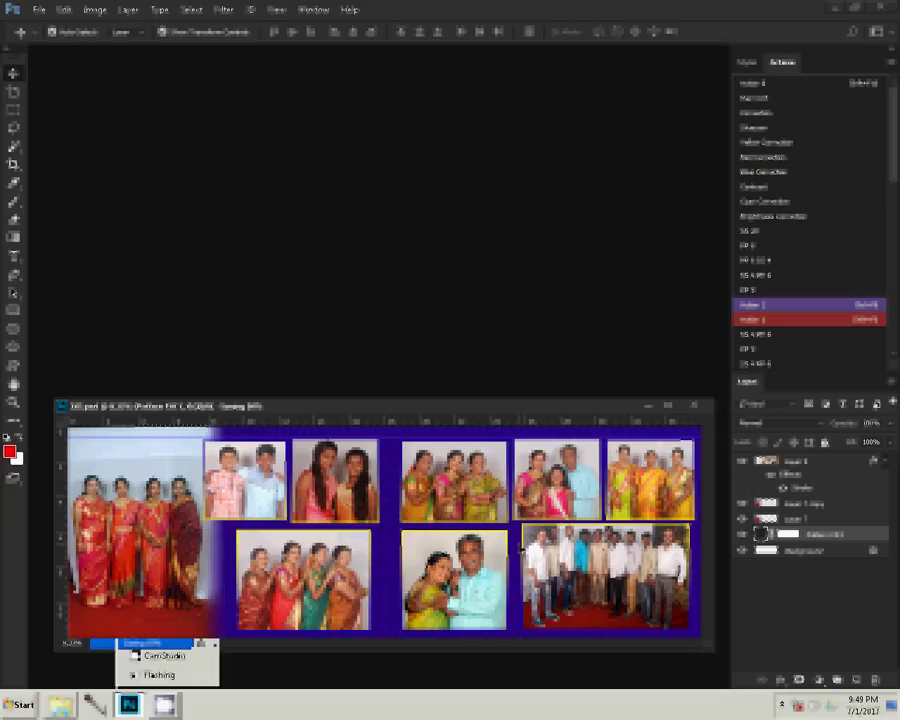